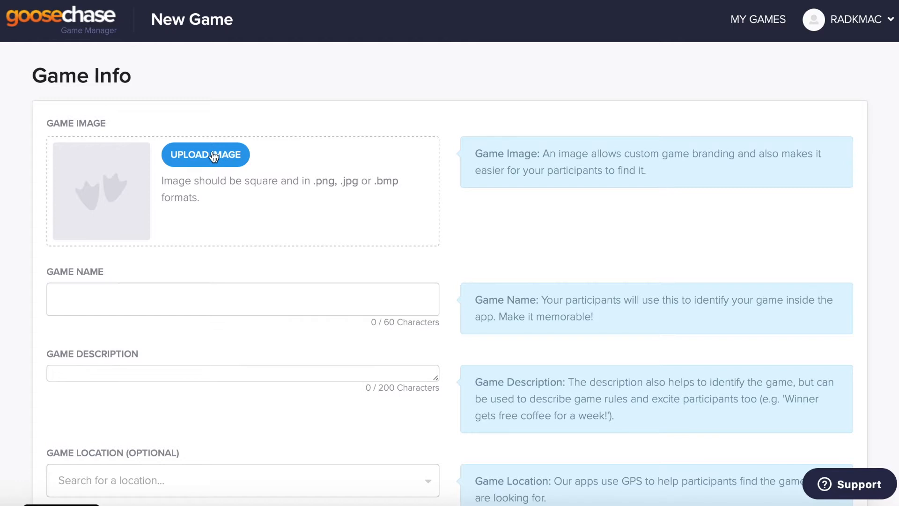
Step: Upload Add a heading.png from the Desktop as the game image
left_click(213, 156)
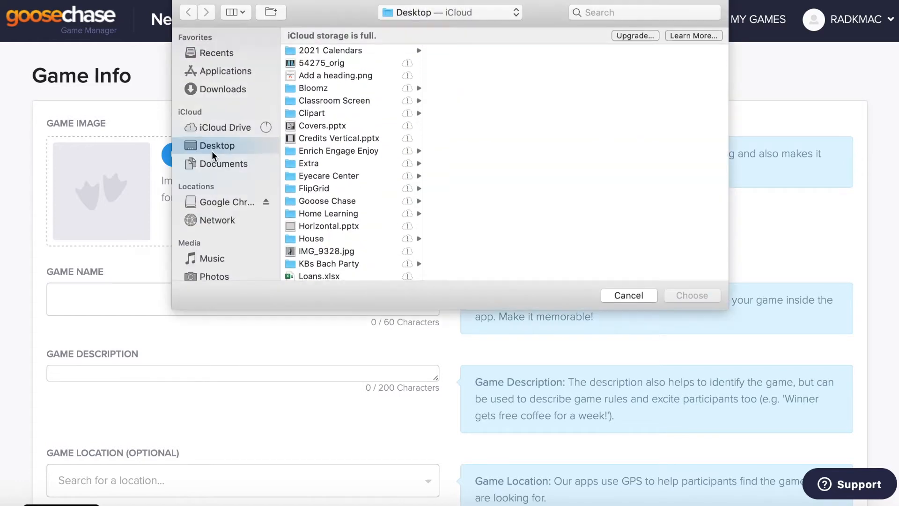
scroll(327, 243, "down", 2)
scroll(327, 243, "down", 2)
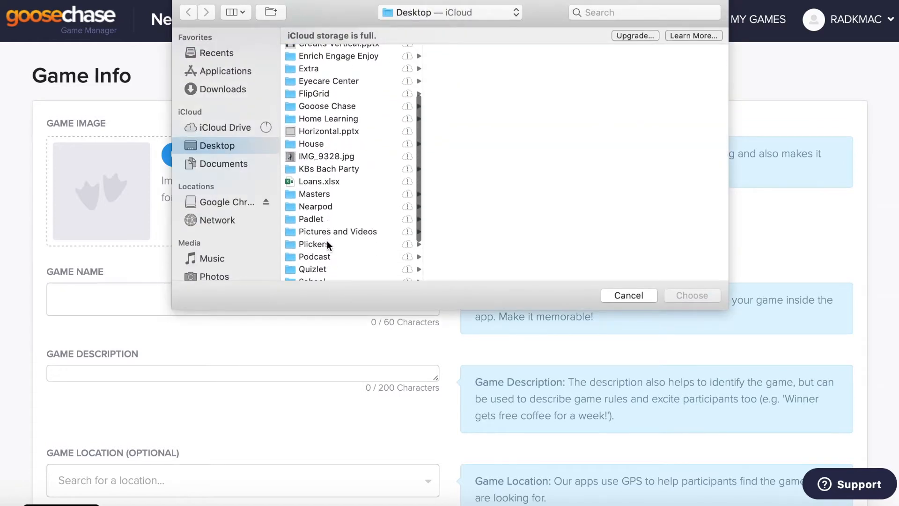
scroll(325, 237, "down", 3)
scroll(325, 237, "up", 5)
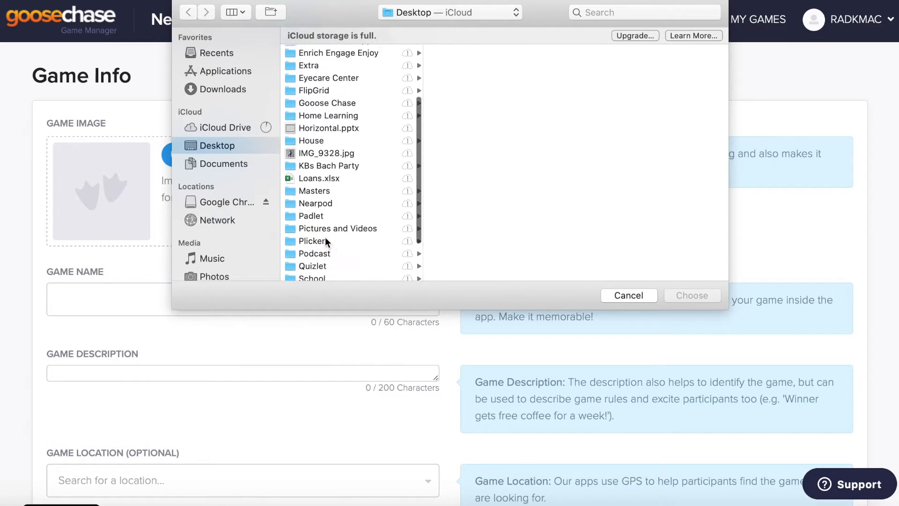
left_click(317, 76)
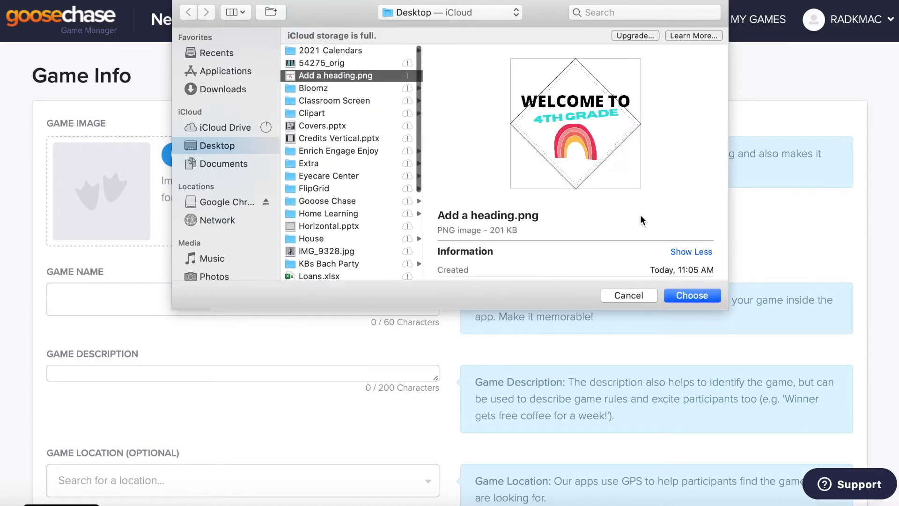
left_click(696, 296)
Step: Name the game '4th Grade Introduction' with a description about meeting the new classroom and classmates
left_click(145, 296)
type("4t")
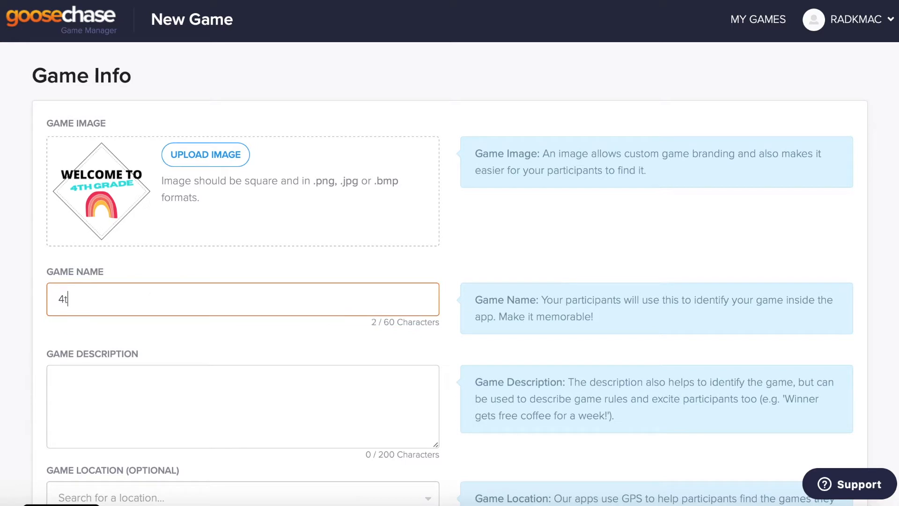
type("h Grade Introduction")
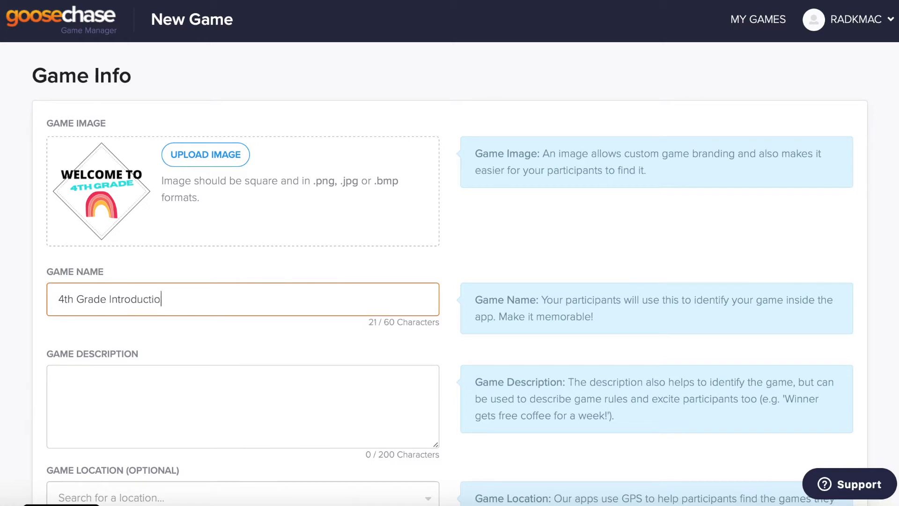
left_click(160, 380)
type("T")
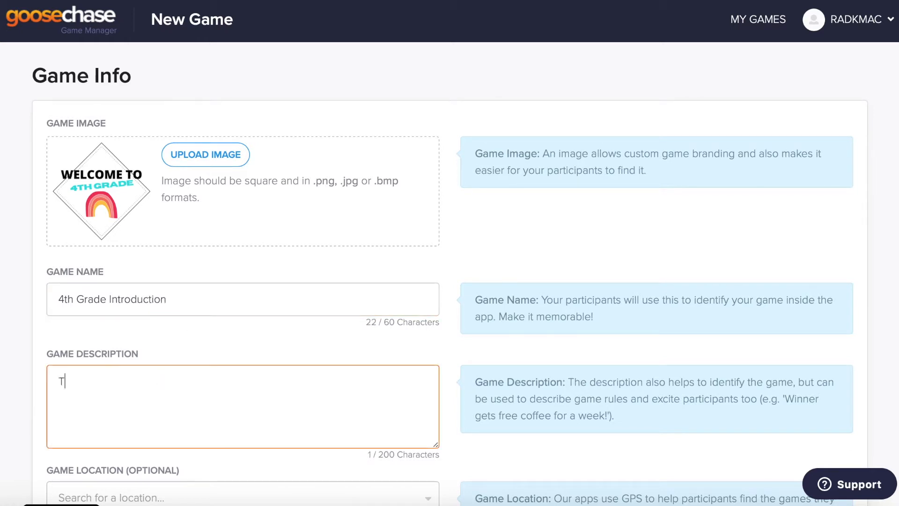
type("his game will introduce you to our")
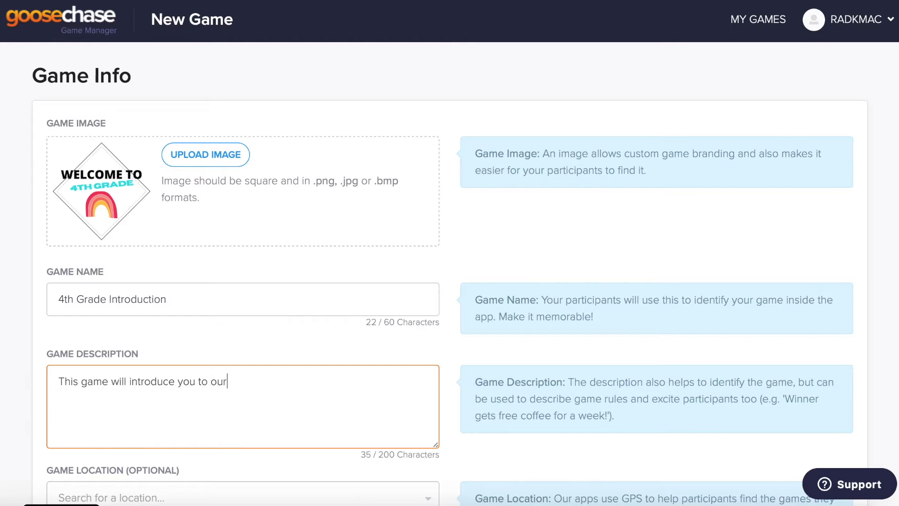
key("BackSpace")
key("BackSpace")
key("BackSpace")
key("BackSpace")
type("your new clas")
key("BackSpace")
type("classroom and")
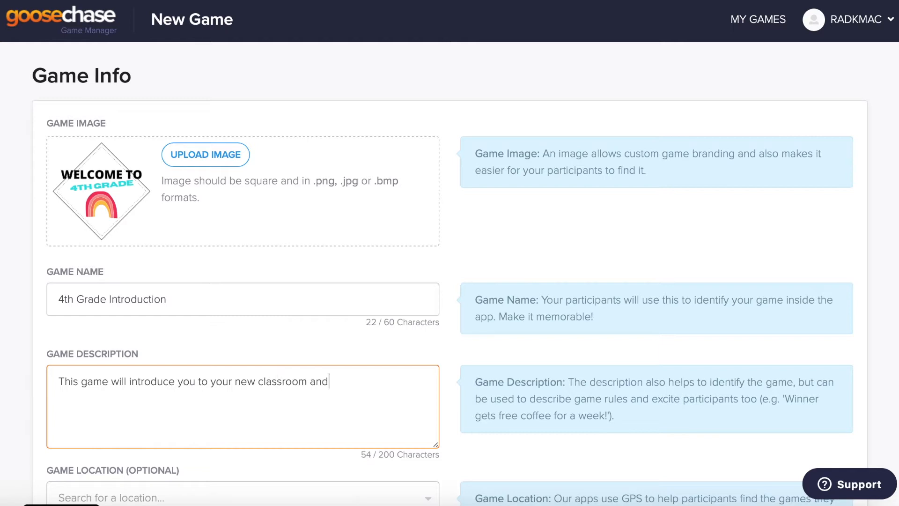
type(" classmates.")
Step: Set the game location to North Sioux City, SD, USA and enter a game password
scroll(351, 404, "down", 3)
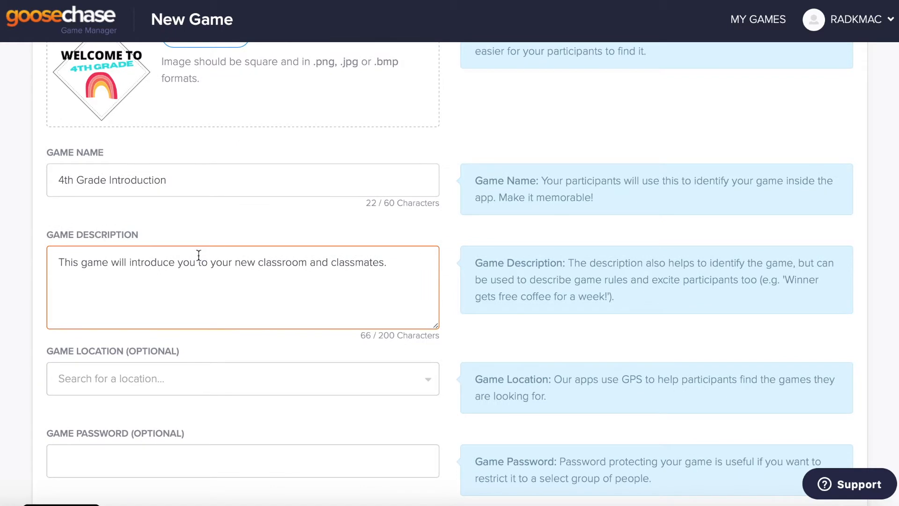
left_click(84, 369)
type("nort")
key("Return")
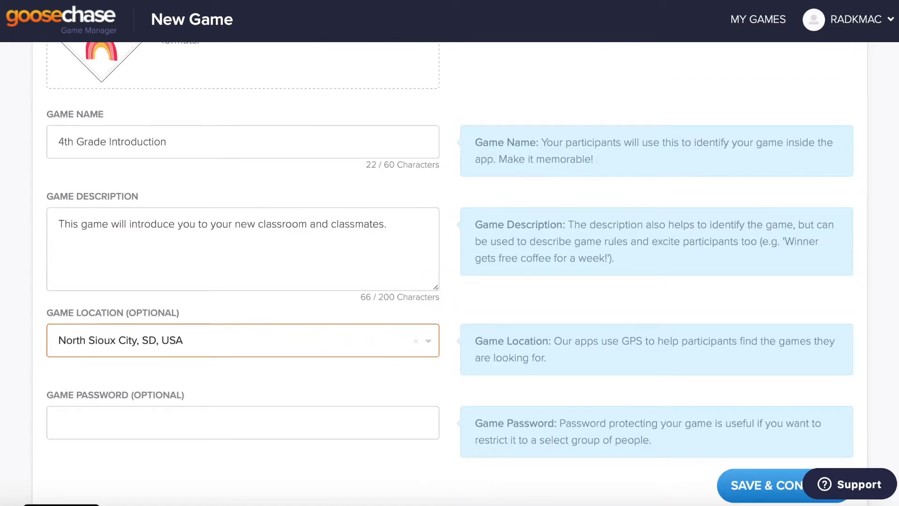
scroll(241, 318, "down", 1)
left_click(185, 385)
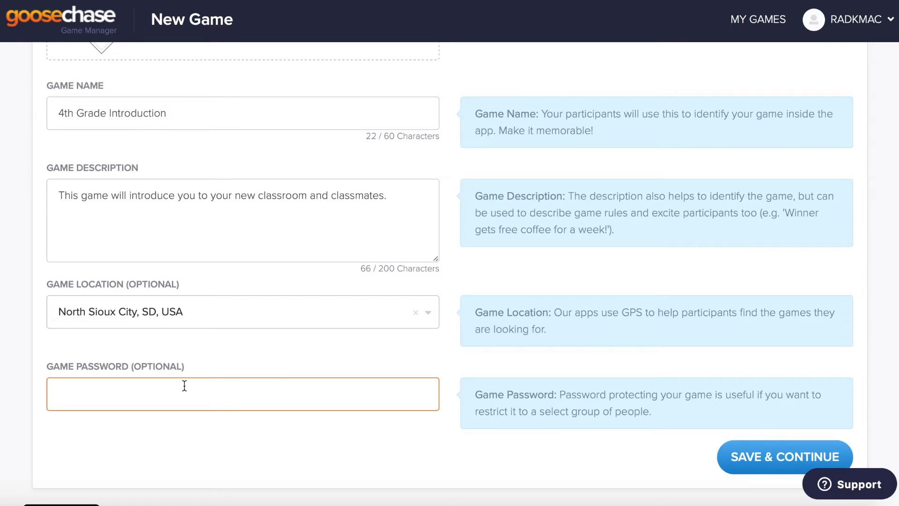
key("BackSpace")
key("BackSpace")
key("BackSpace")
key("BackSpace")
key("BackSpace")
key("BackSpace")
left_click(198, 452)
Step: Save the 4th Grade Introduction details with SAVE & CONTINUE
left_click(748, 457)
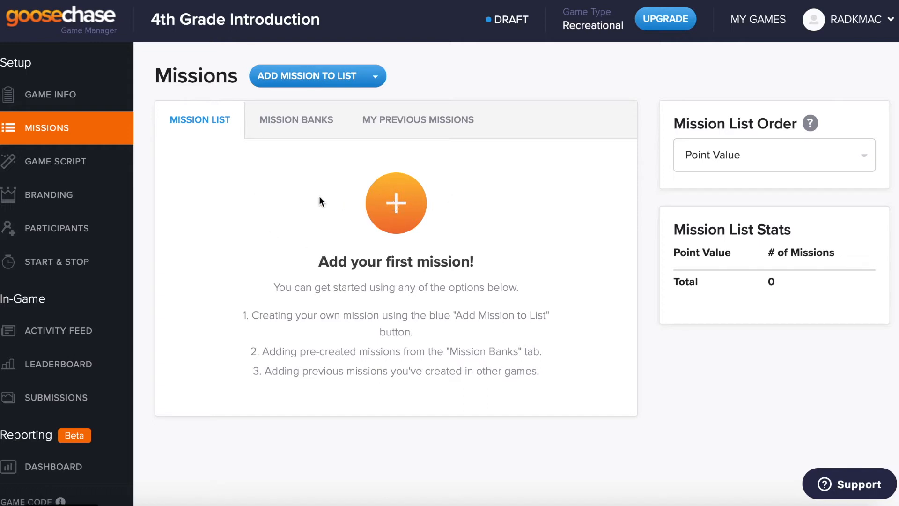
Step: Add a 400-point Cool Connection mission about photographing a classmate with the same number of siblings
left_click(325, 86)
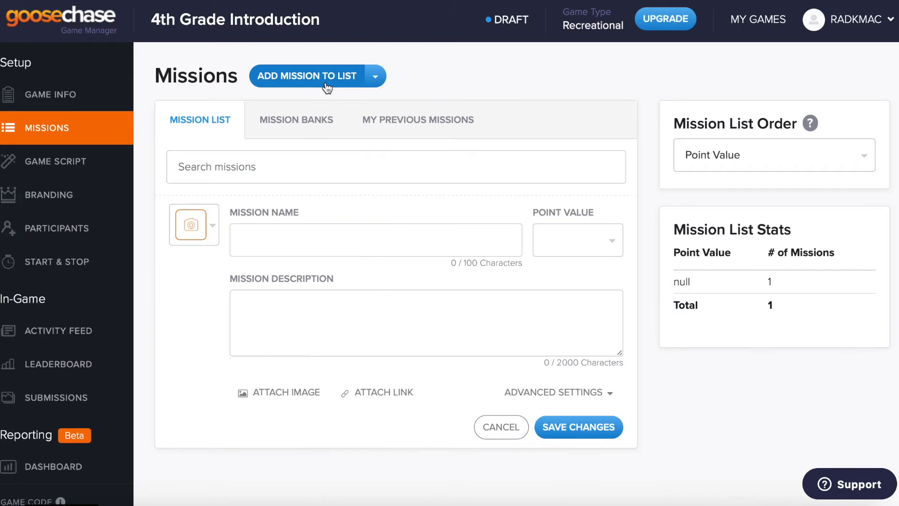
left_click(268, 238)
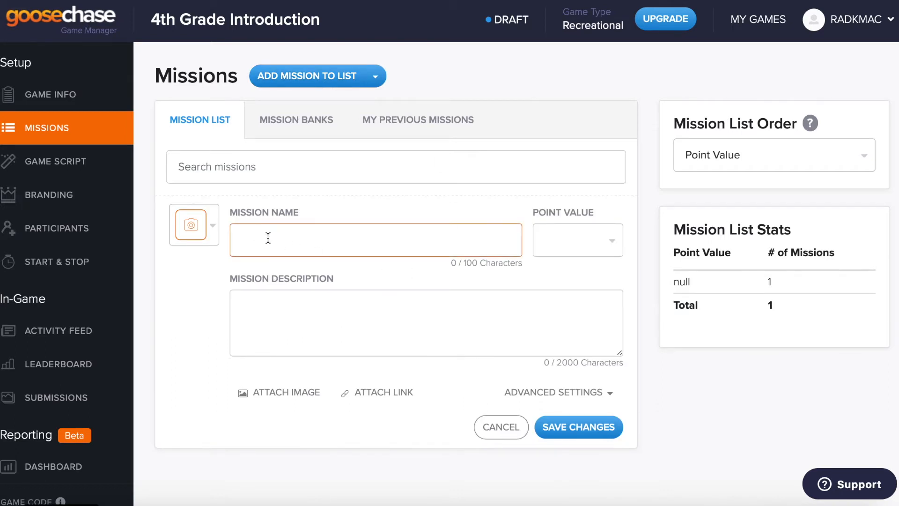
type("Cool Connection")
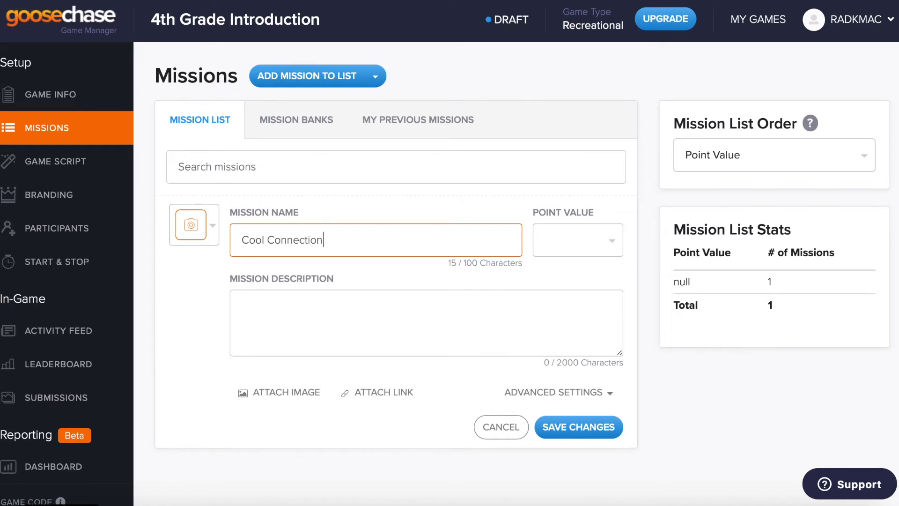
left_click(583, 249)
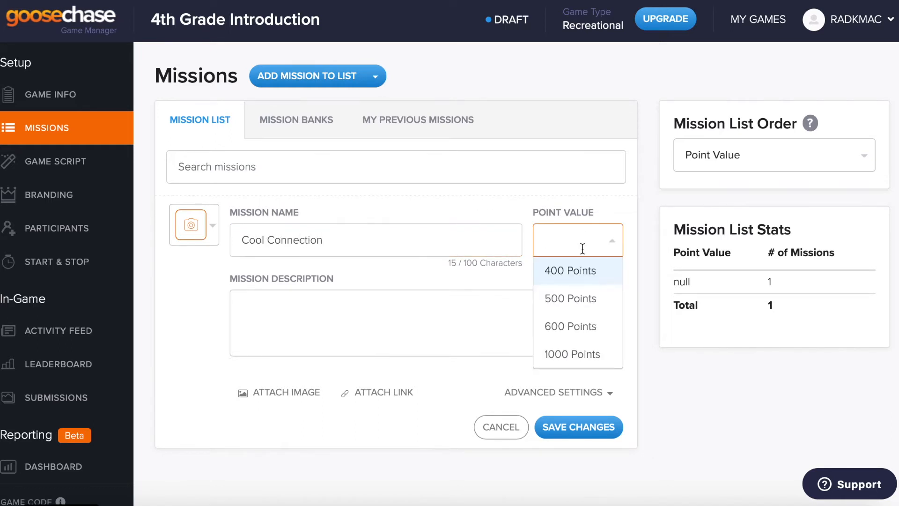
left_click(571, 272)
left_click(372, 320)
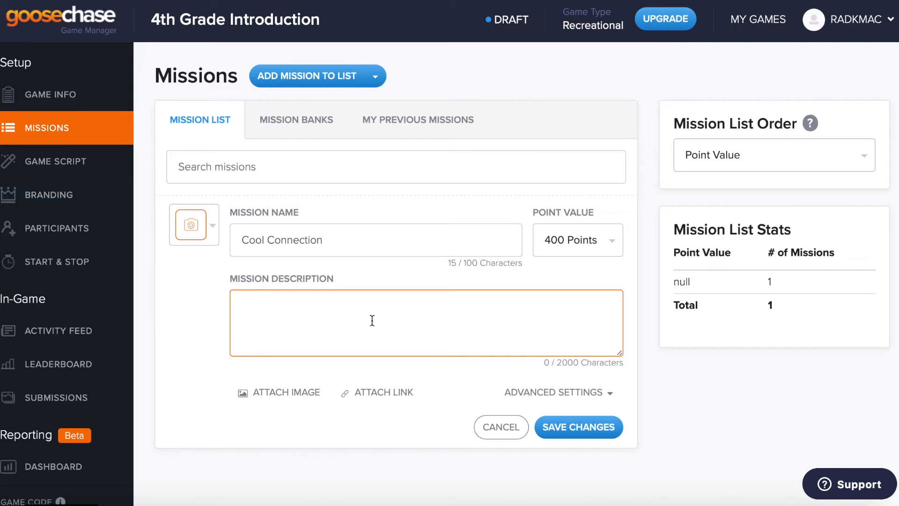
type("Find a classmate that ")
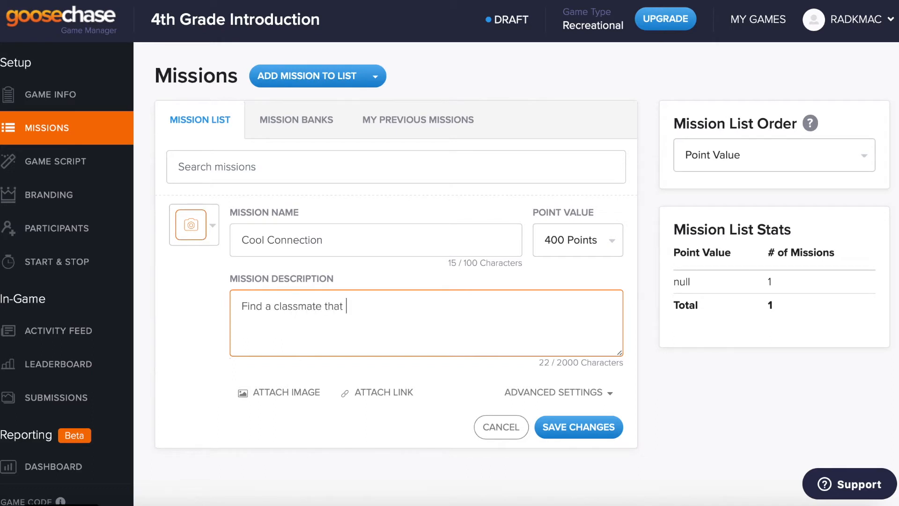
type("has the same number of ")
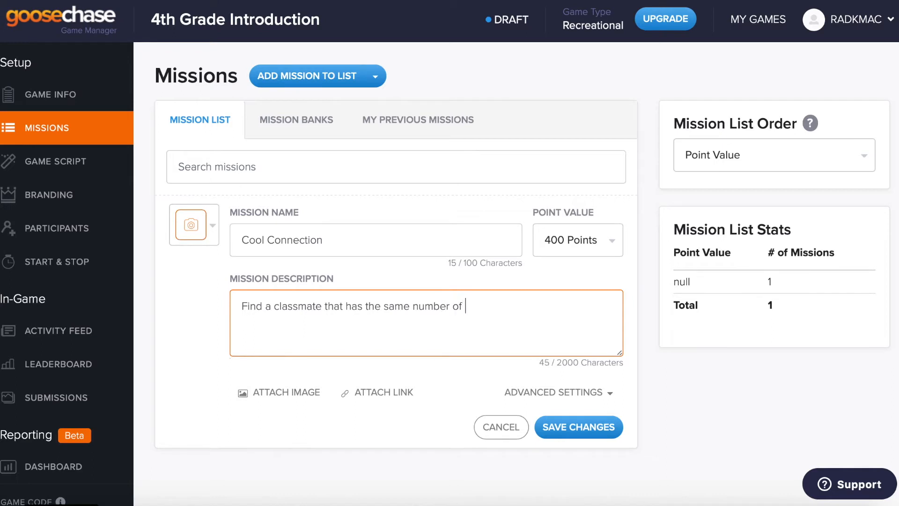
type("siblings as you do")
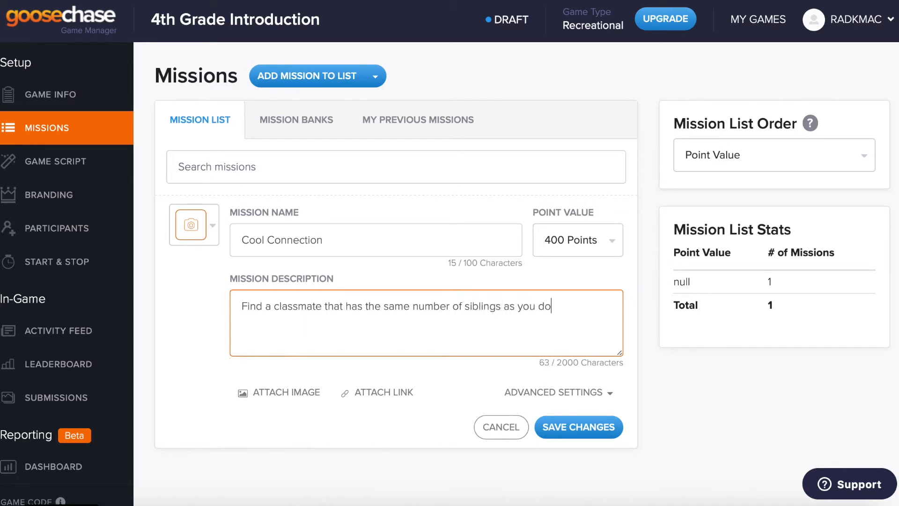
type(". Take their picture to com")
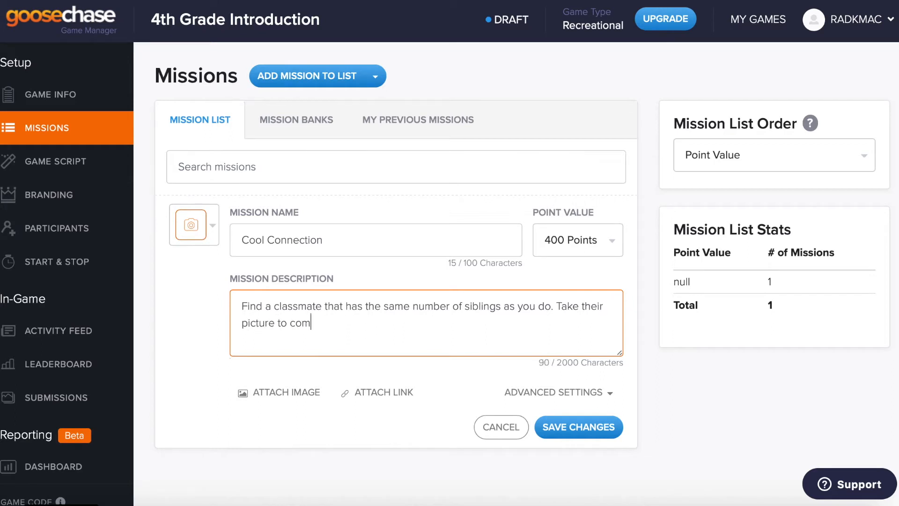
type("plete this mission.")
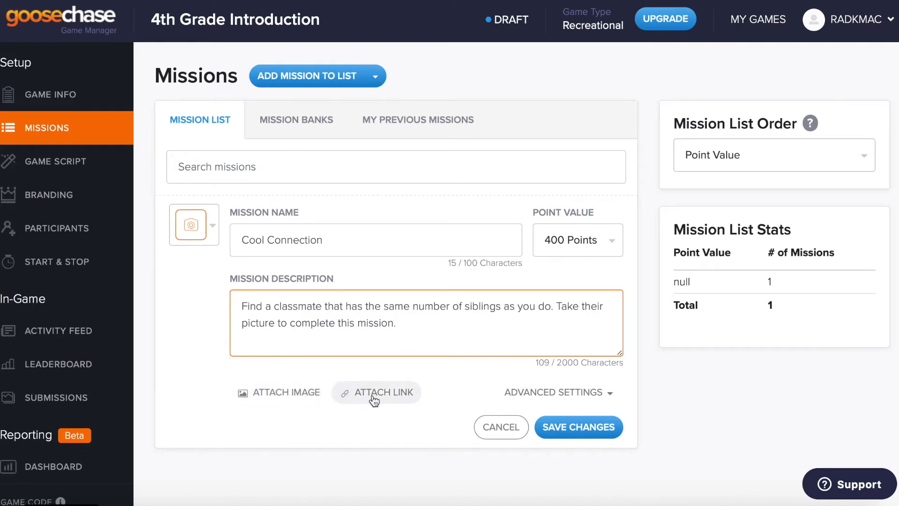
Step: Make Cool Connection a Photo/Video Mission and save it to the list
left_click(211, 235)
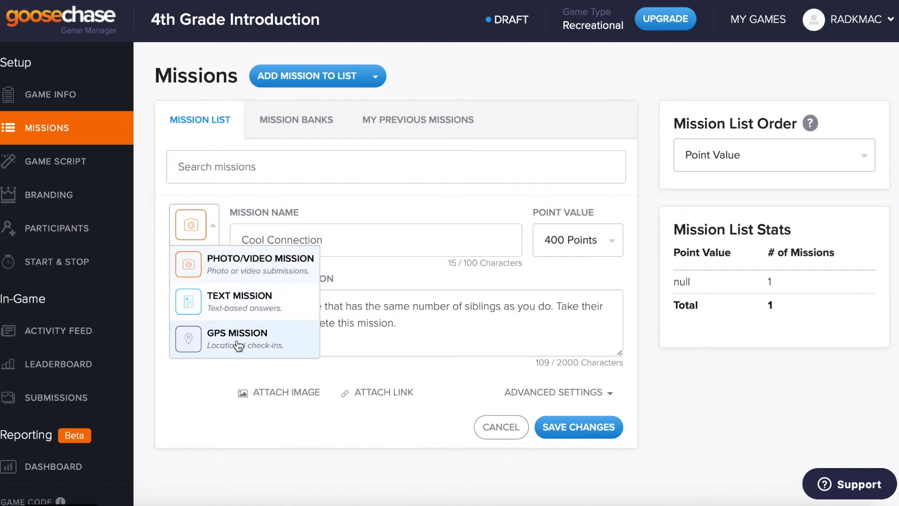
left_click(232, 278)
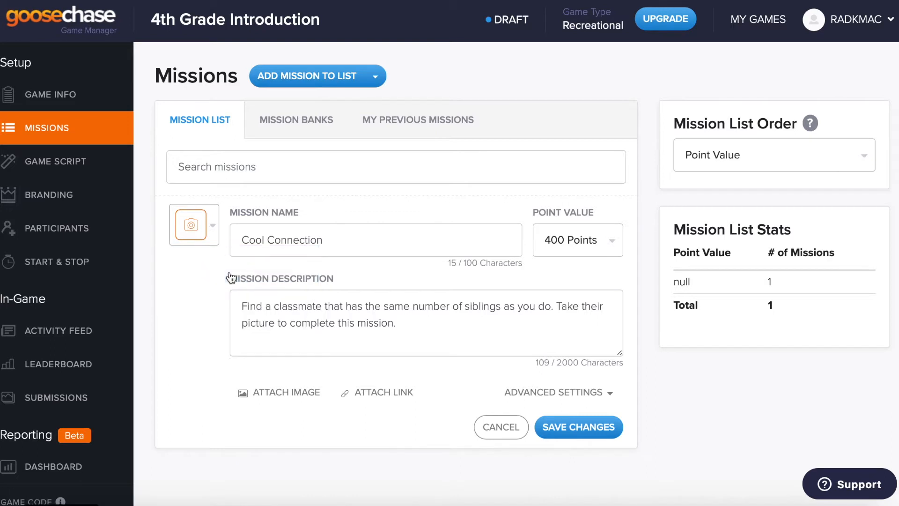
left_click(561, 429)
mouse_move(201, 243)
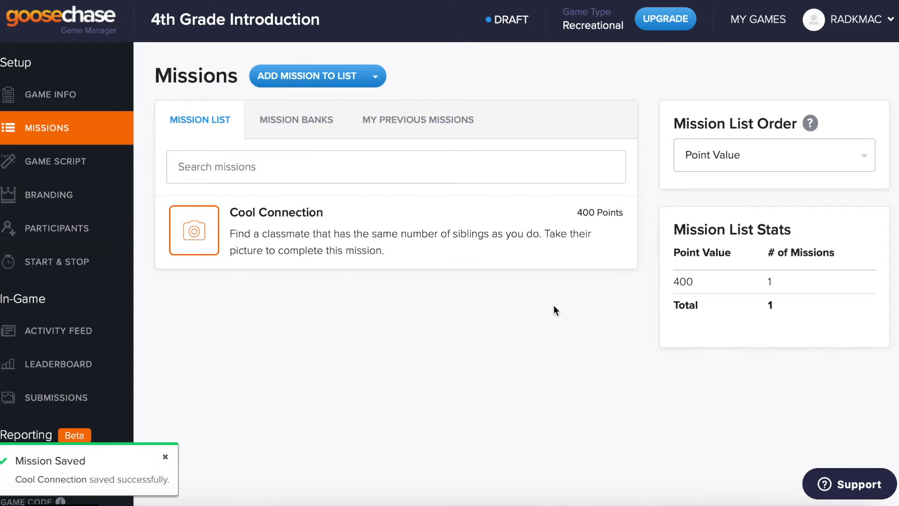
mouse_move(574, 262)
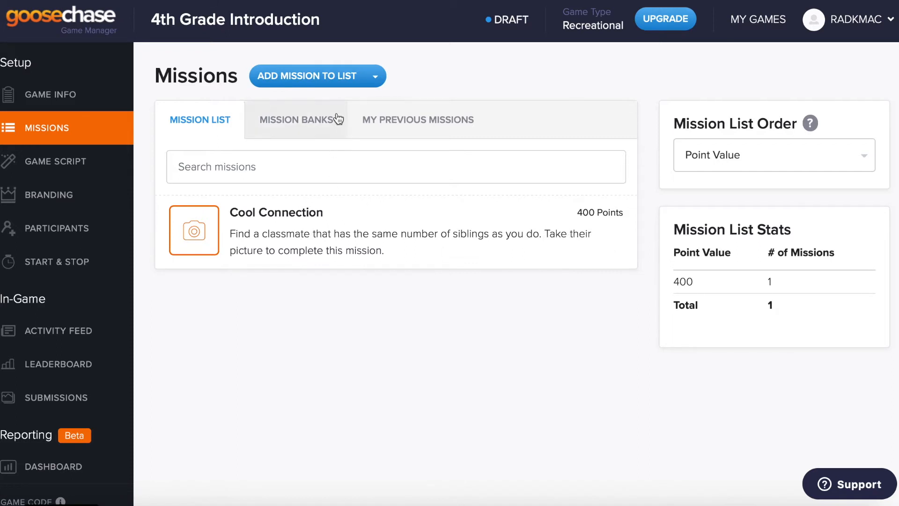
Step: Add a Class Schedule mission asking players to find which class they have at 10:30
left_click(340, 88)
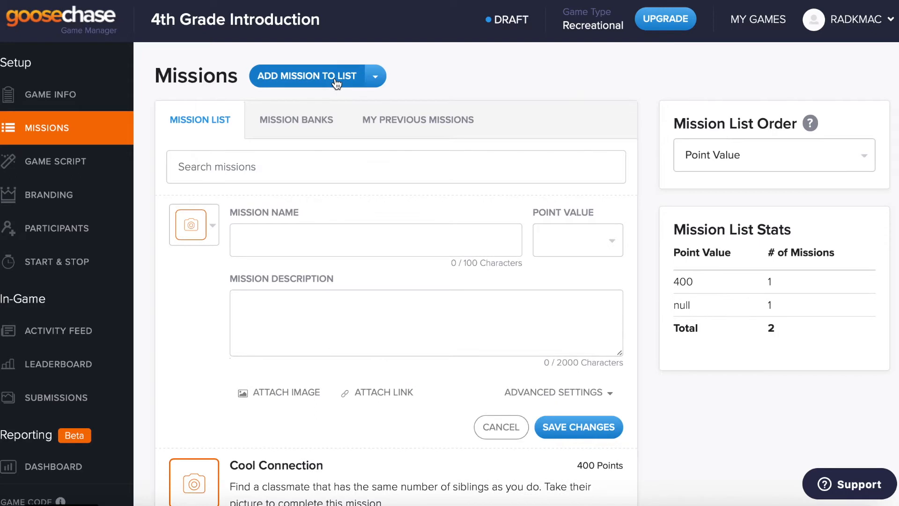
left_click(291, 231)
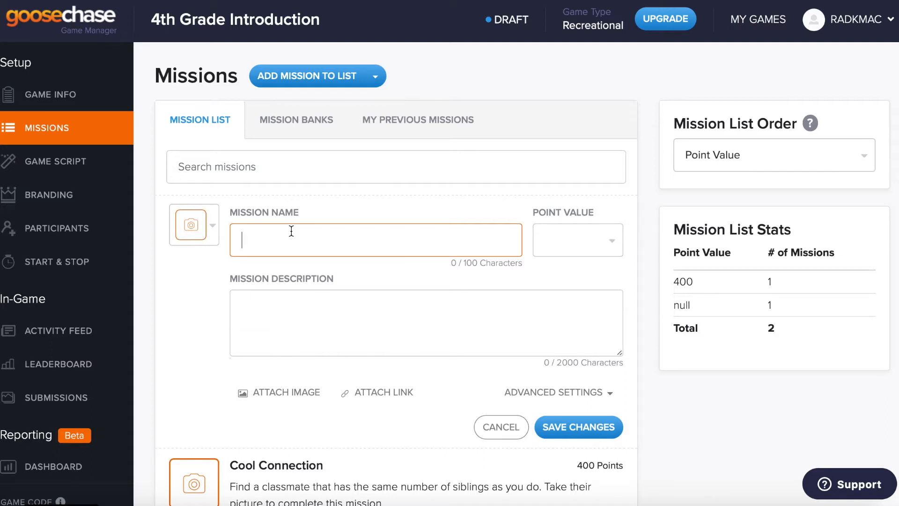
type("G")
key("BackSpace")
type("Classroom")
key("BackSpace")
key("BackSpace")
key("BackSpace")
key("BackSpace")
type("Schedule")
left_click(339, 324)
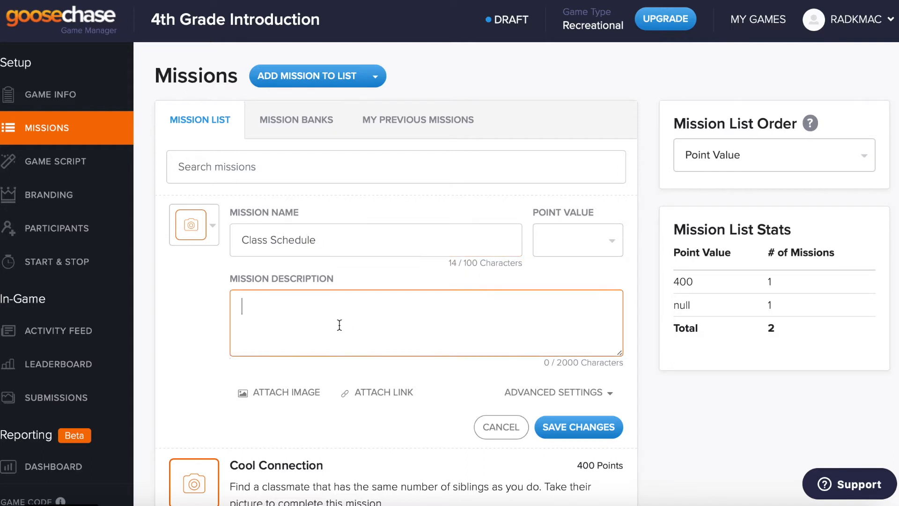
type("Look around t")
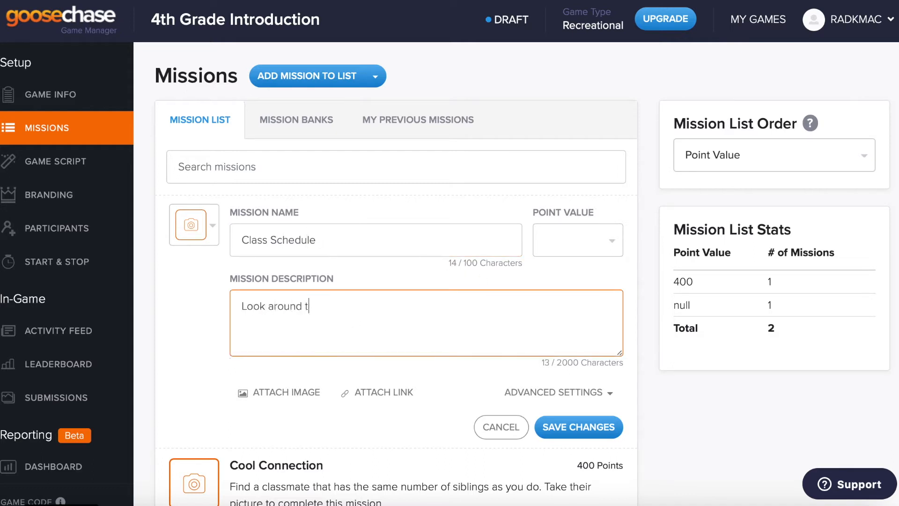
type("he classroom to ")
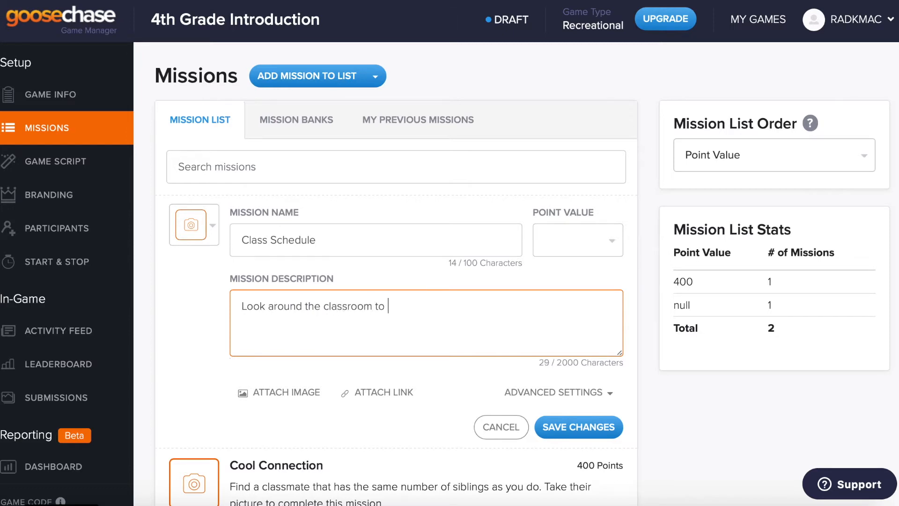
type("find our class schedule. ")
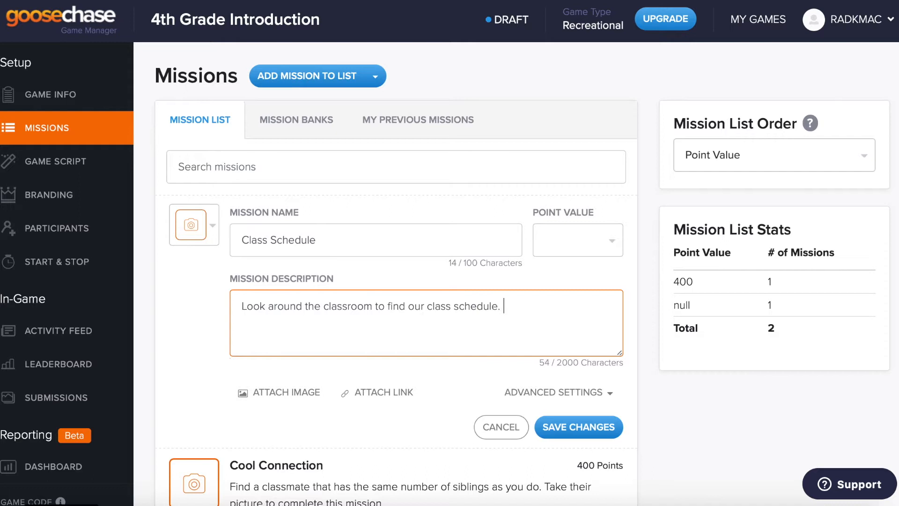
type("Figure out what class you ")
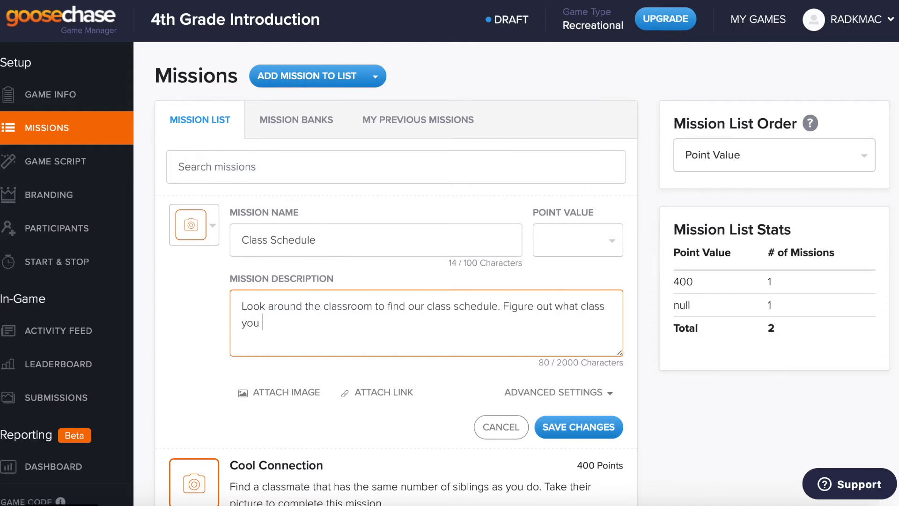
type("will have at 10:30")
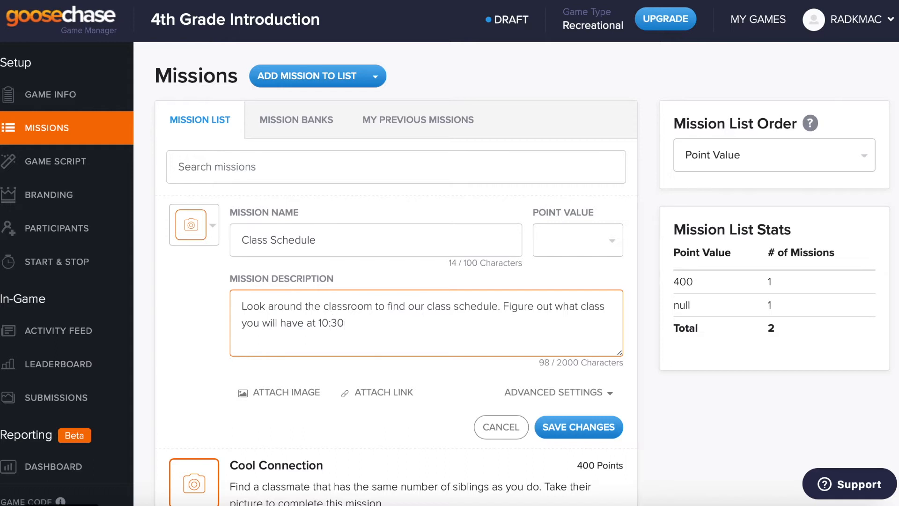
type(" and type your answer ")
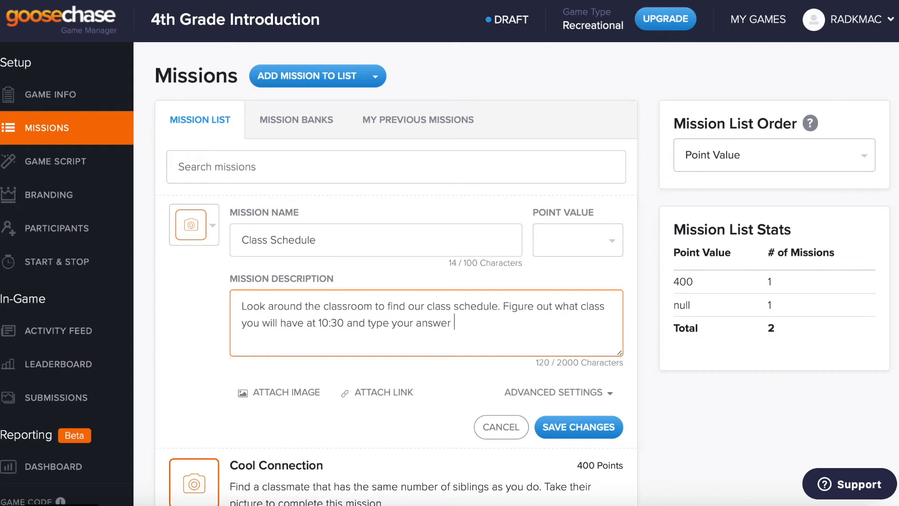
type("to complete the mission.")
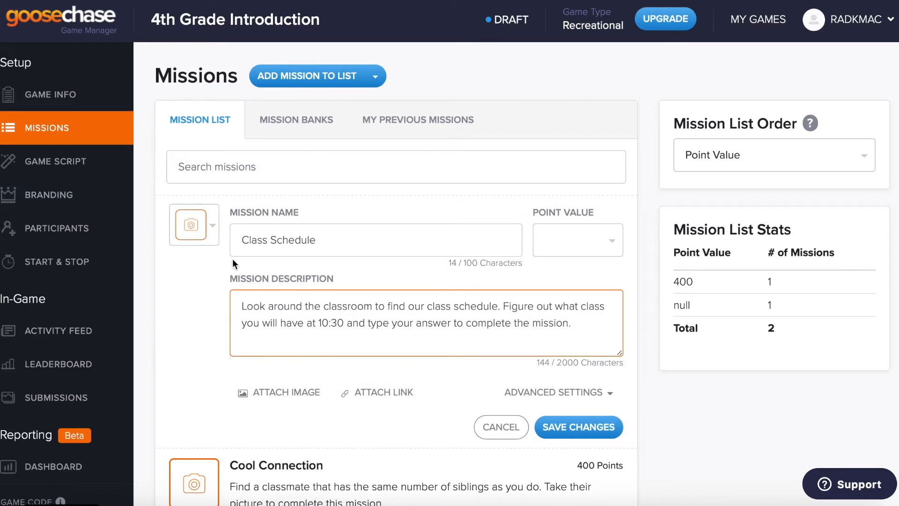
left_click(212, 235)
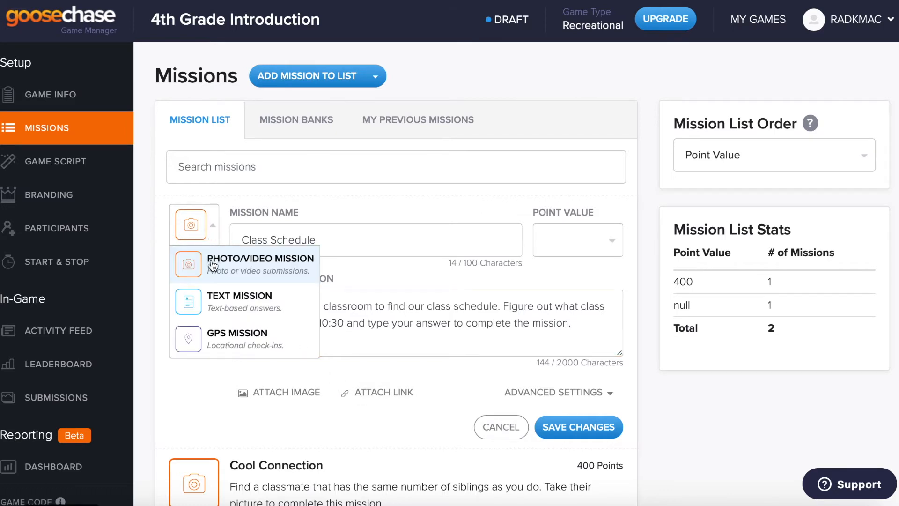
Step: Make Class Schedule a 500-point Text Mission accepting 'Social Studies', and save it
left_click(215, 306)
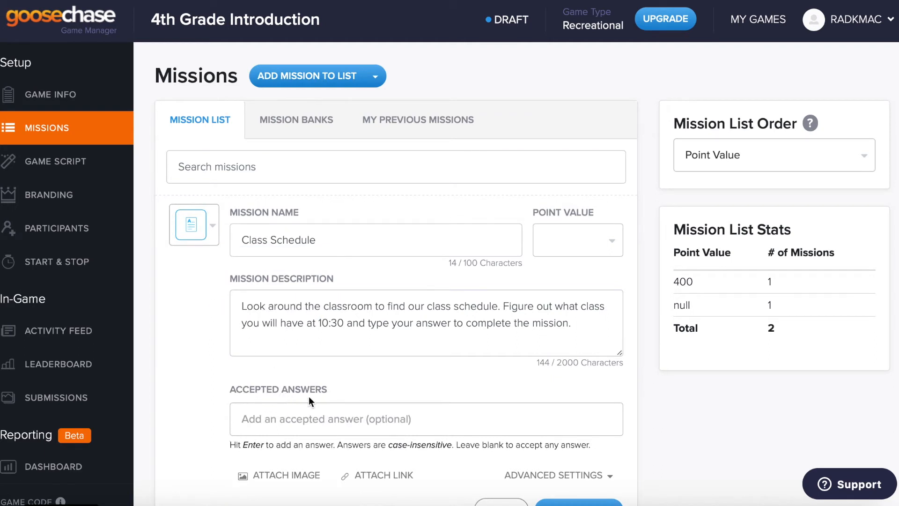
left_click(292, 423)
type("S")
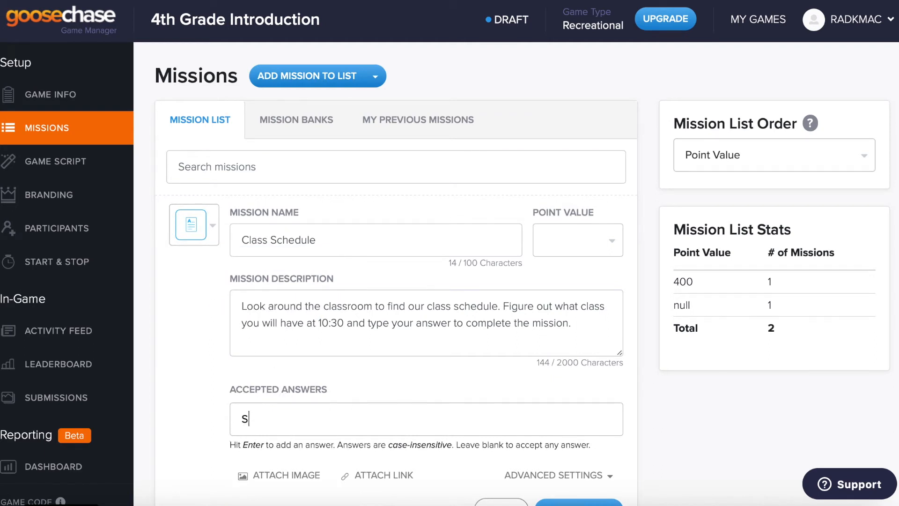
type("ocial Studies")
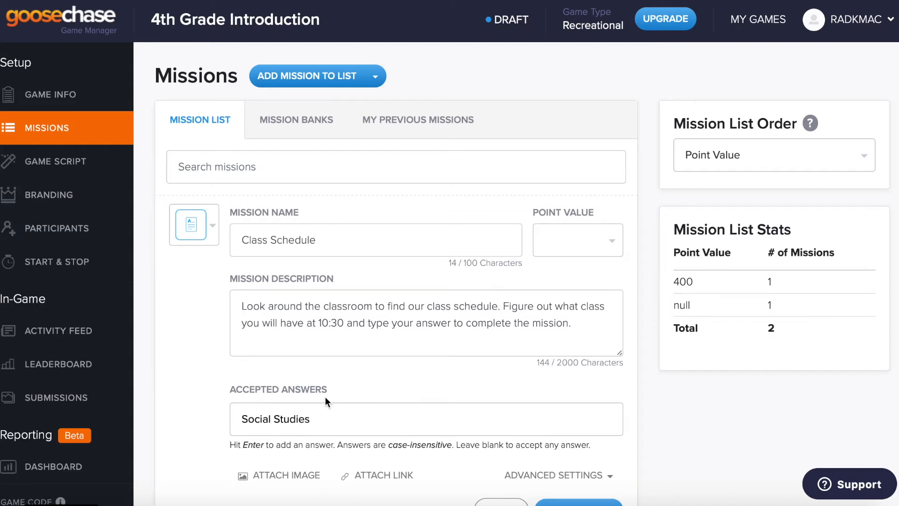
scroll(397, 388, "down", 1)
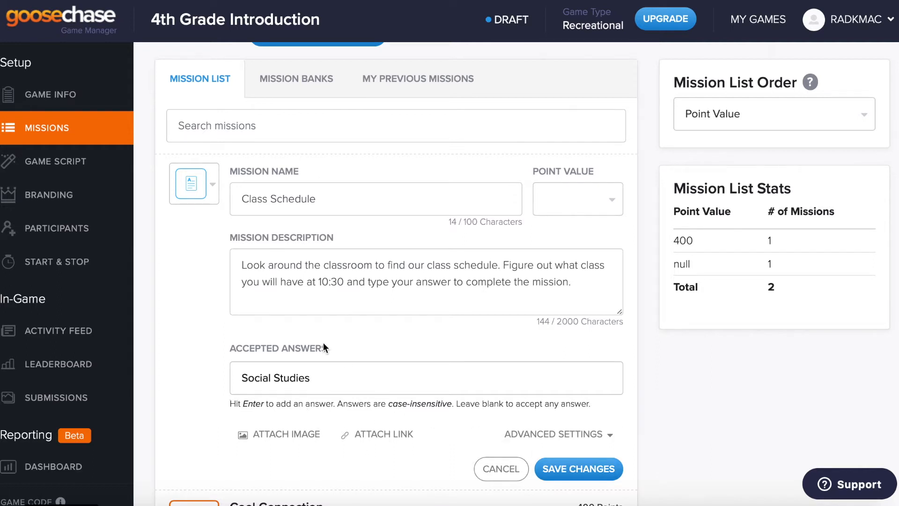
left_click(566, 470)
left_click(567, 197)
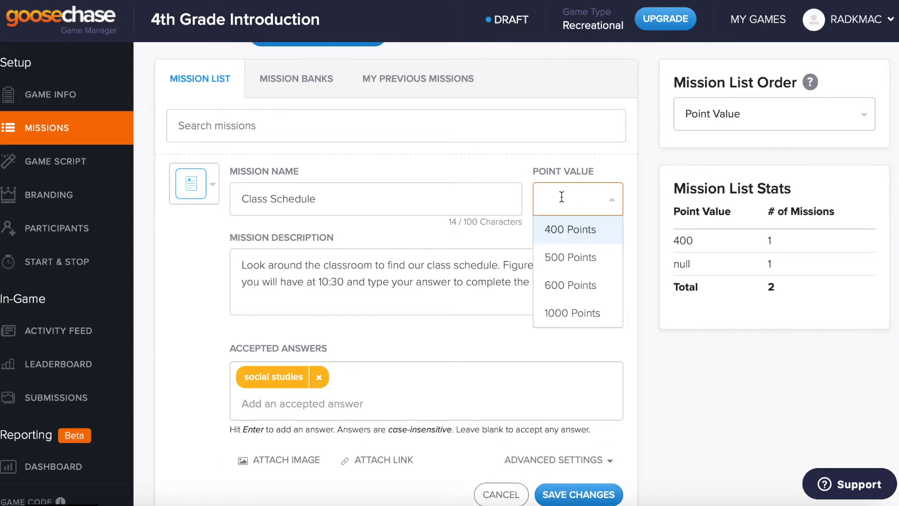
left_click(551, 260)
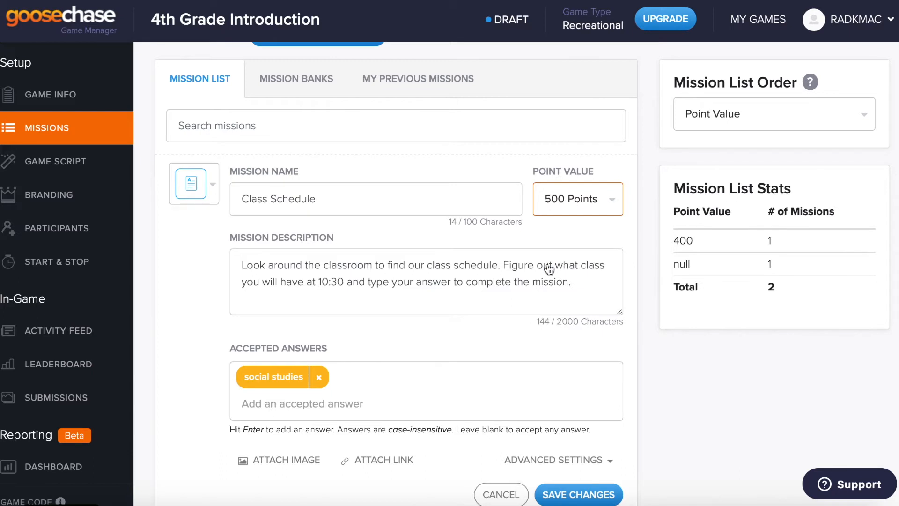
left_click(579, 492)
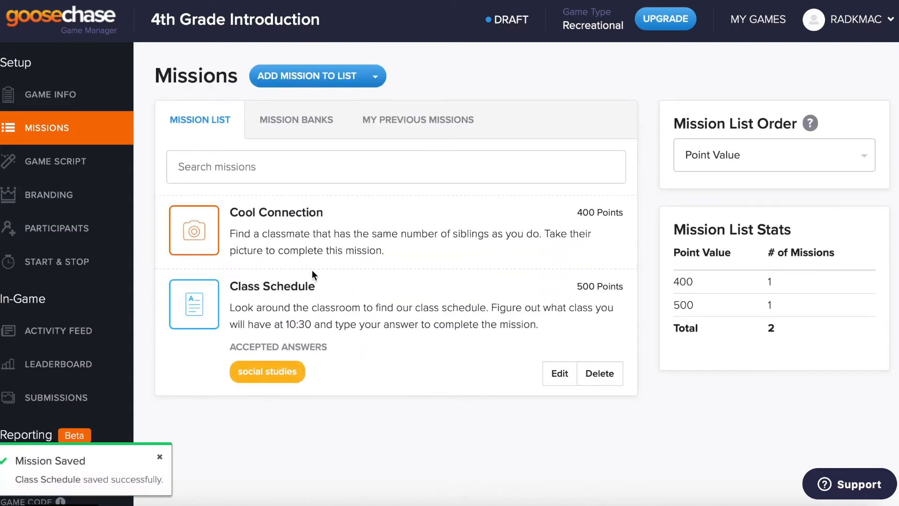
Step: Add a Favorite Book mission asking players to film themselves explaining their favorite class-library book
left_click(314, 80)
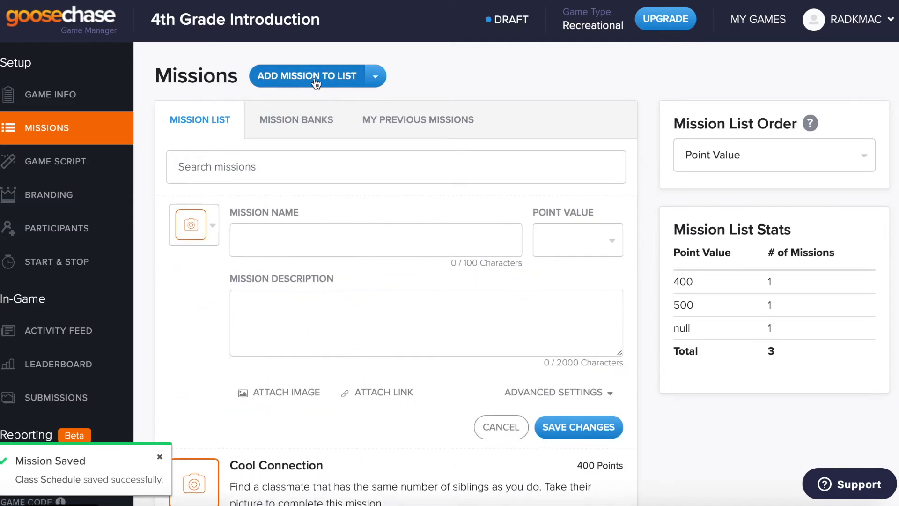
left_click(276, 228)
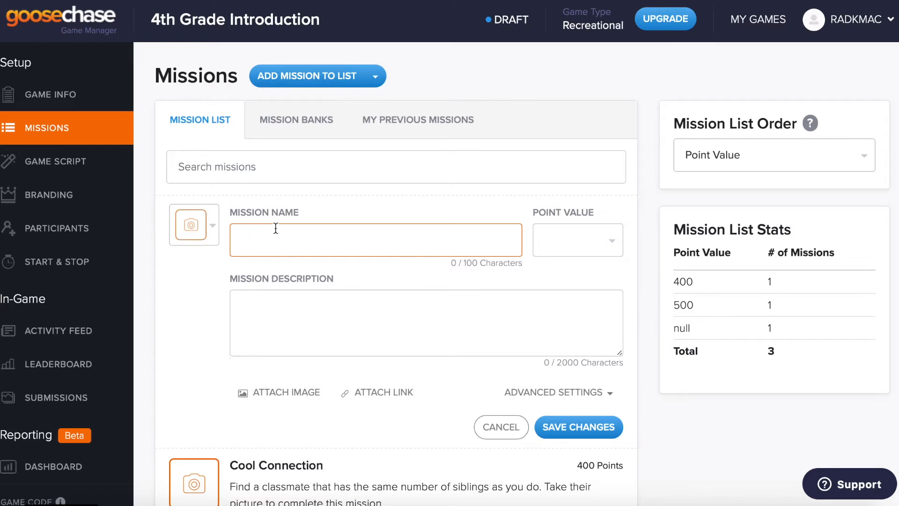
type("Favorite Book")
left_click(370, 320)
type("T")
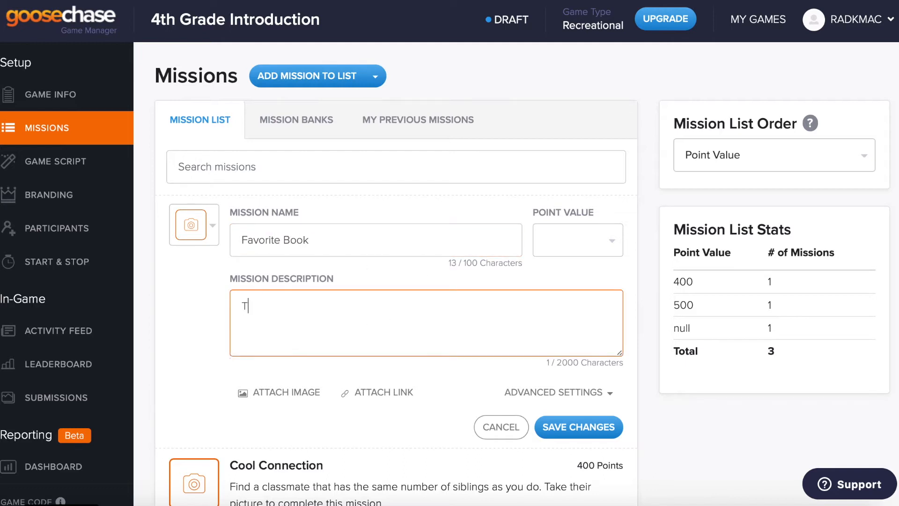
type("ake a look at the class ")
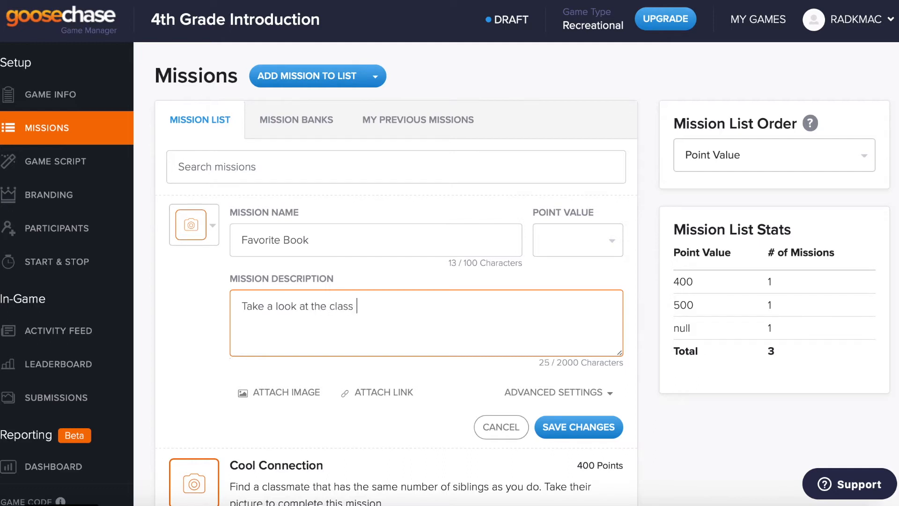
type("library and find your fav")
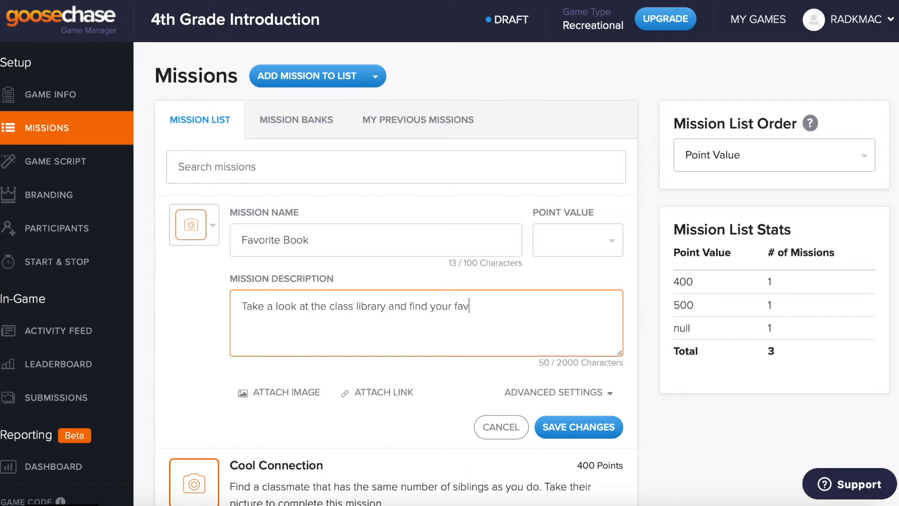
type("orite book. Film ")
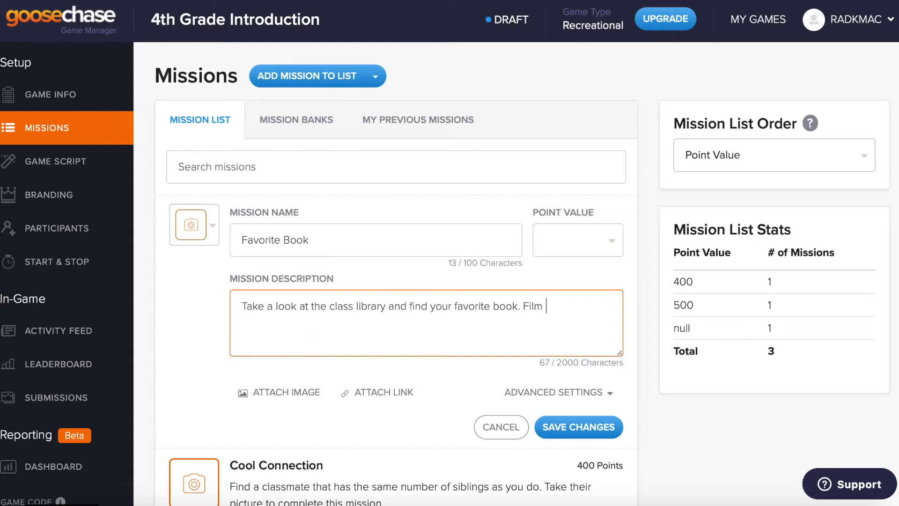
type("yourself explaining why")
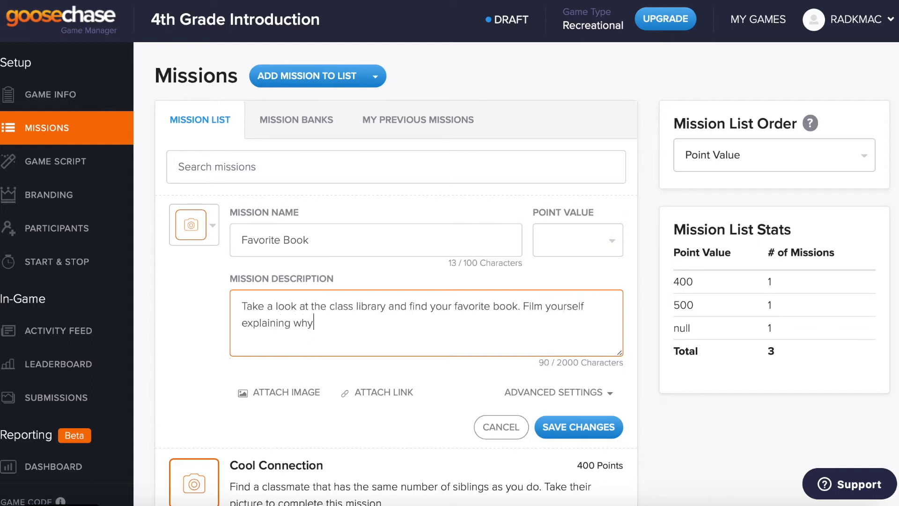
type(" this is your favorite to complete the mission.")
Step: Keep Favorite Book as a photo/video mission worth 1000 points and save it
left_click(215, 234)
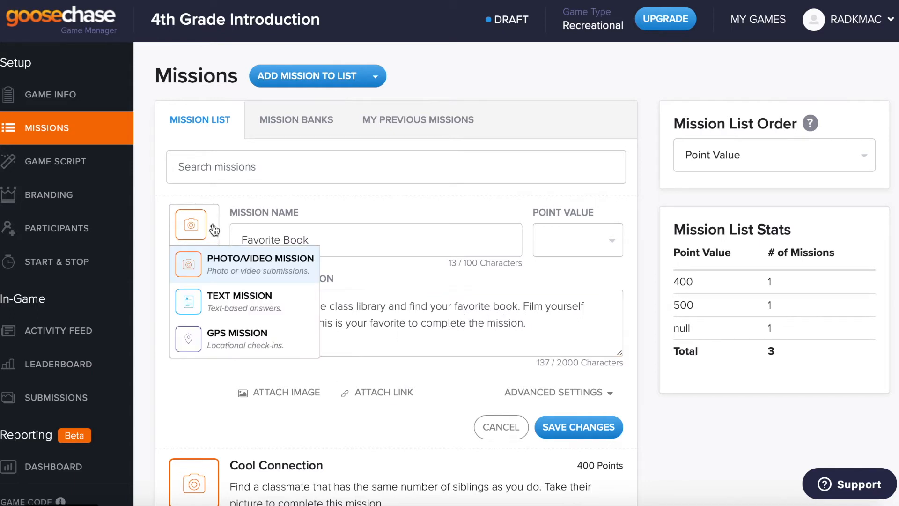
left_click(264, 265)
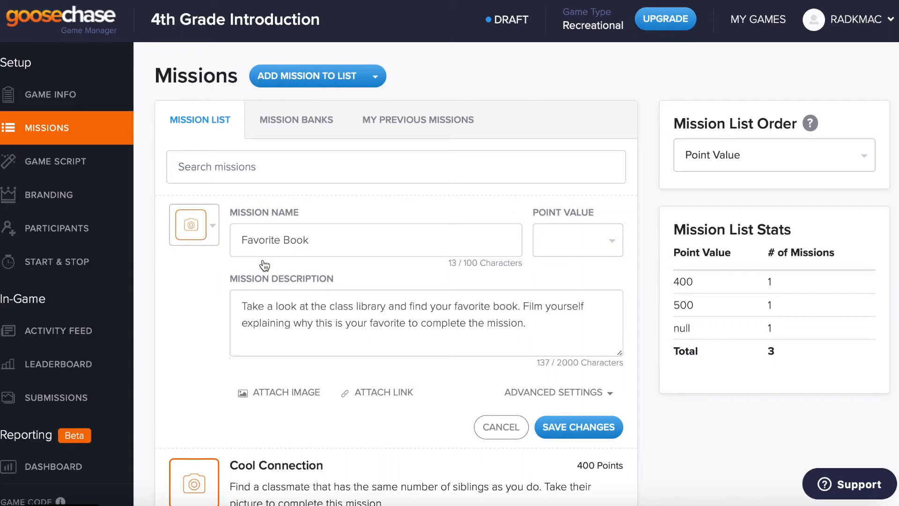
left_click(581, 240)
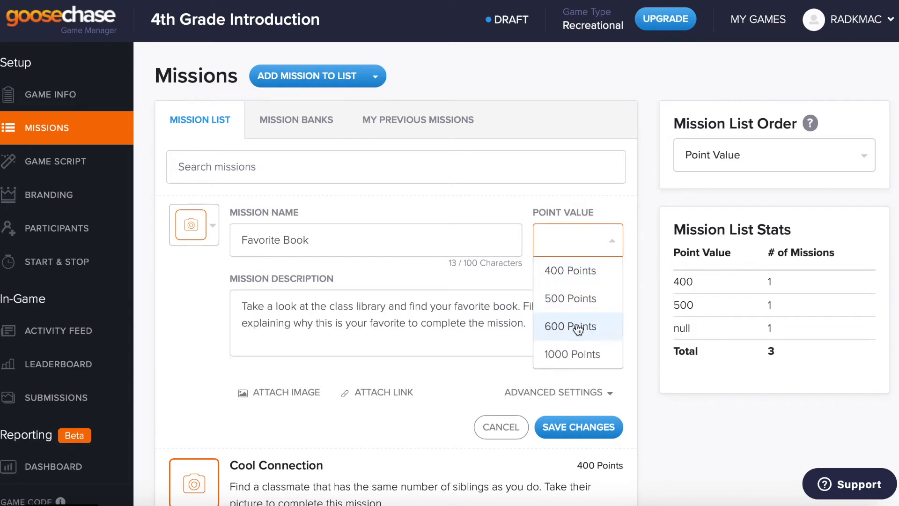
left_click(573, 352)
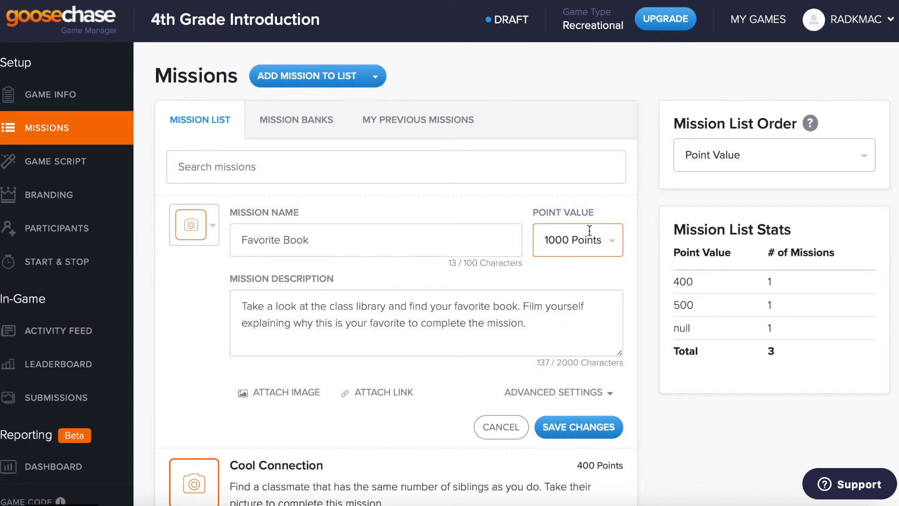
left_click(590, 428)
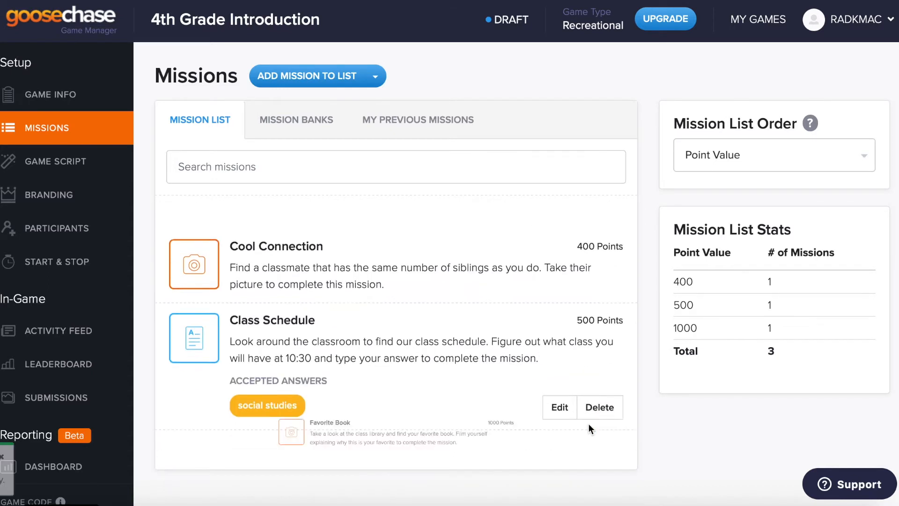
Step: Add a 1000-point Google Classroom mission telling players to join the class using its join code
left_click(331, 89)
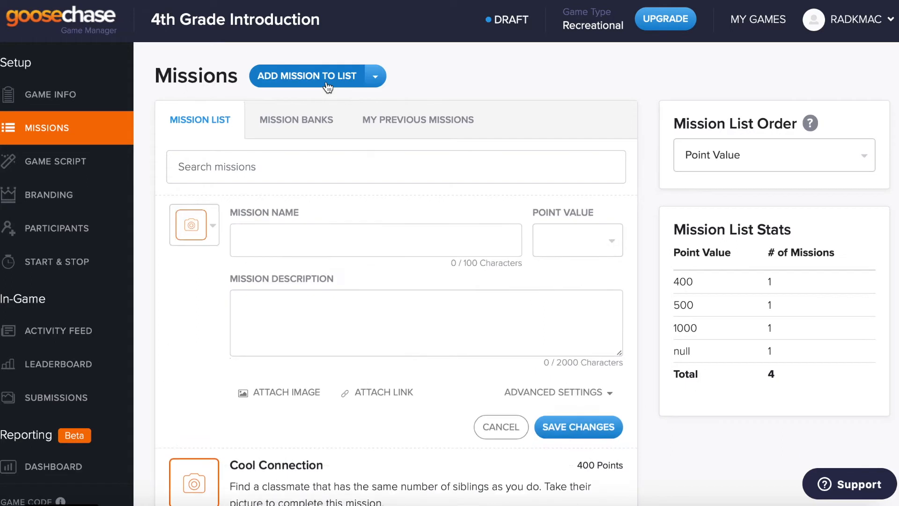
left_click(326, 246)
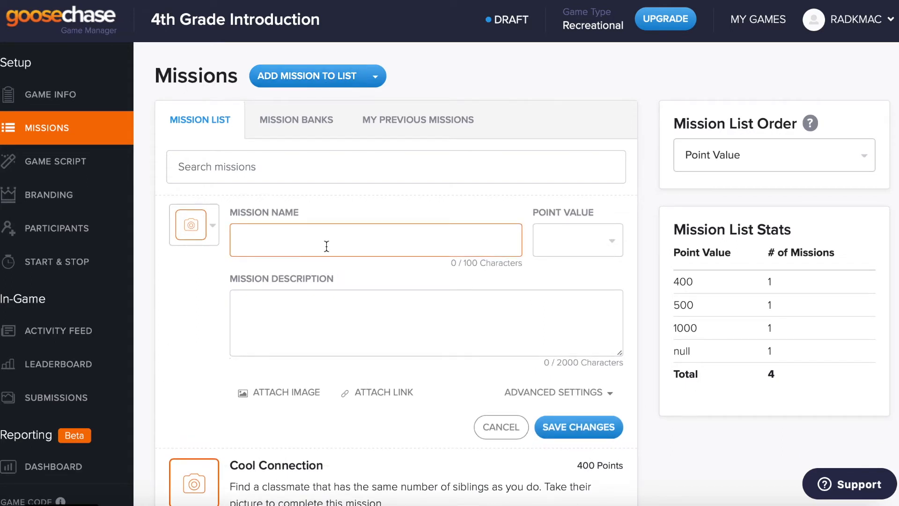
type("Google Classroom")
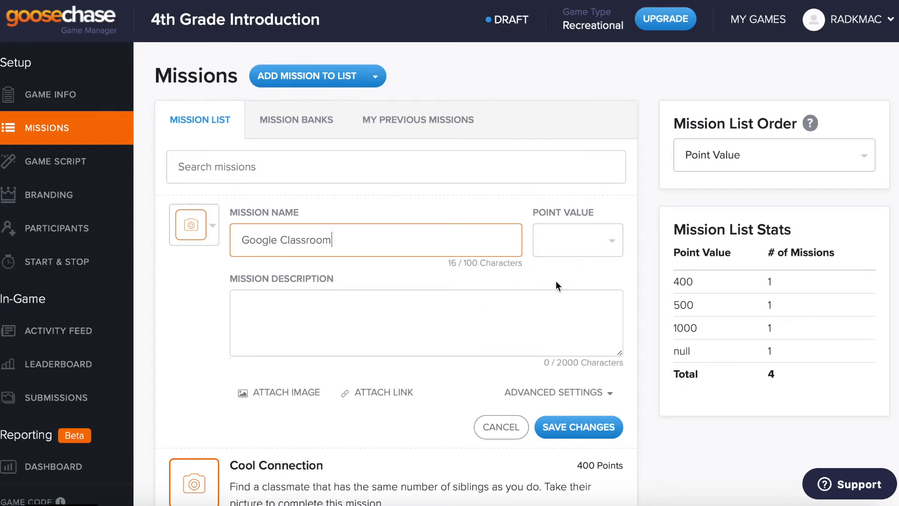
left_click(543, 242)
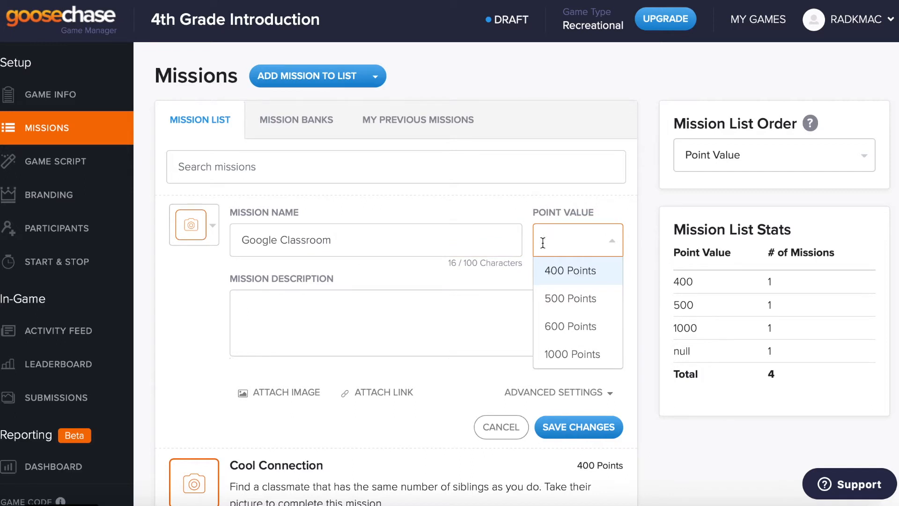
left_click(570, 357)
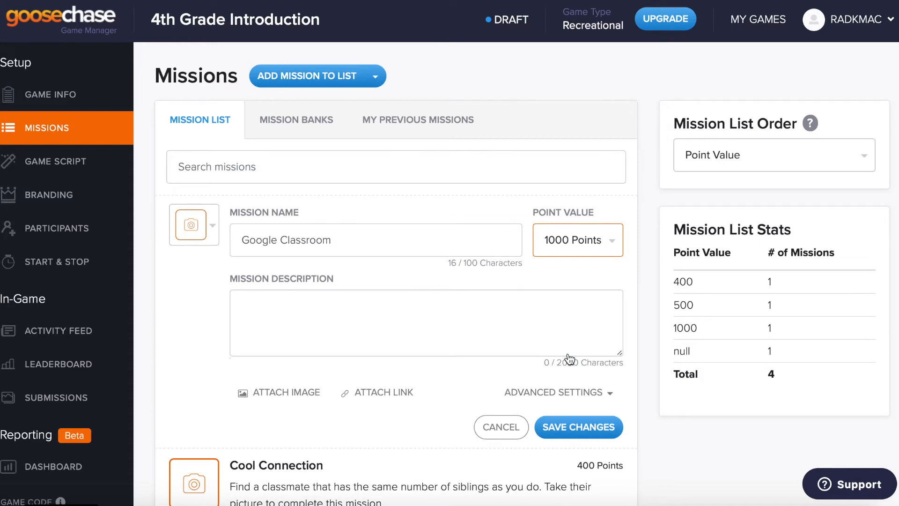
left_click(342, 331)
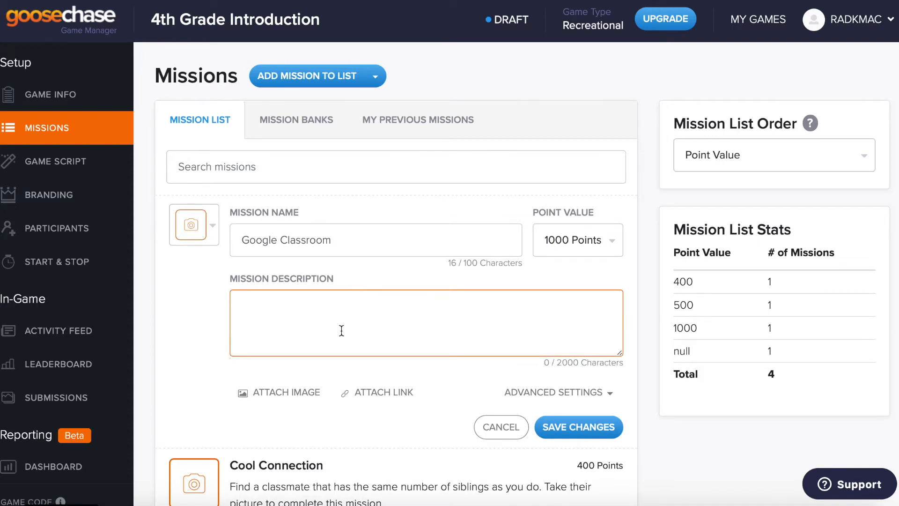
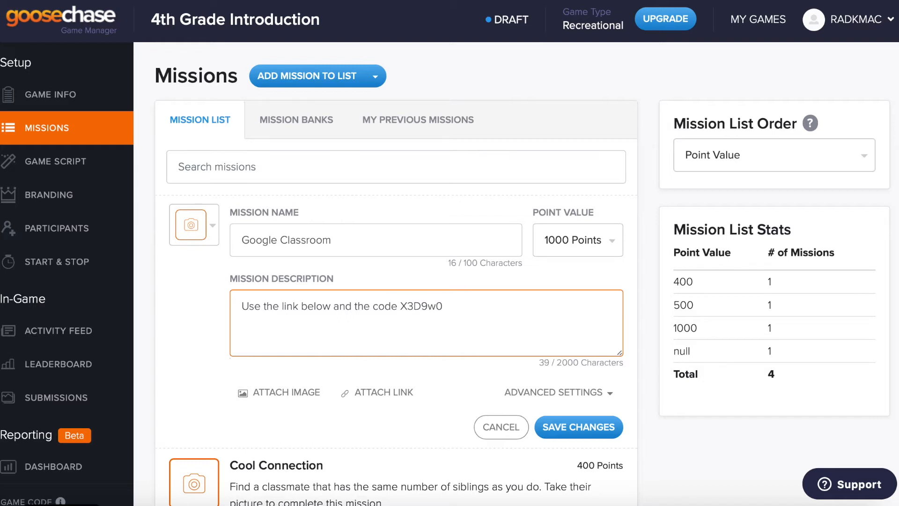
type(" to join our Google Class")
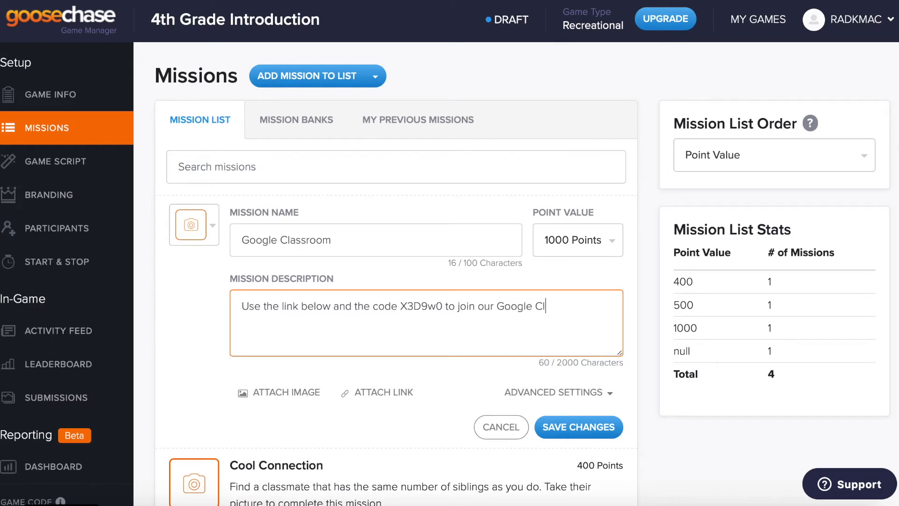
type("room. J")
key("BackSpace")
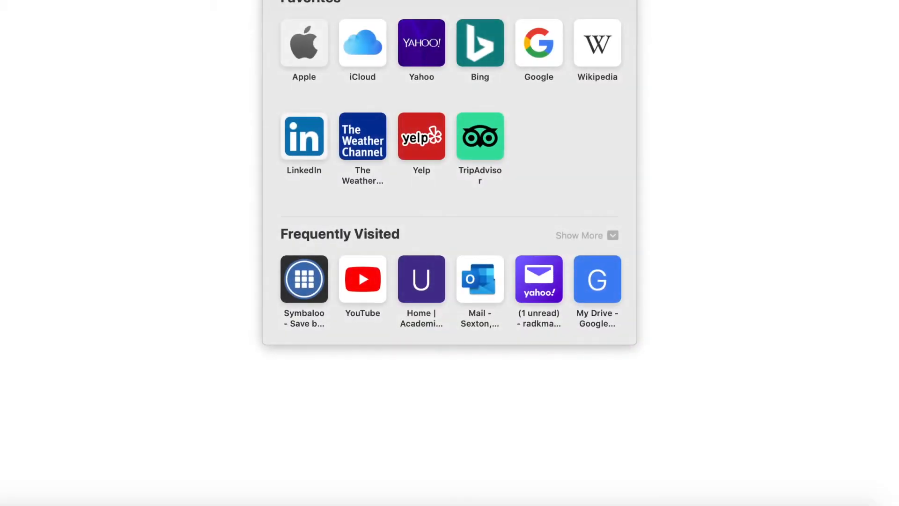
Step: Open Google Classroom from the Google apps grid in a new tab
type("goo")
key("Return")
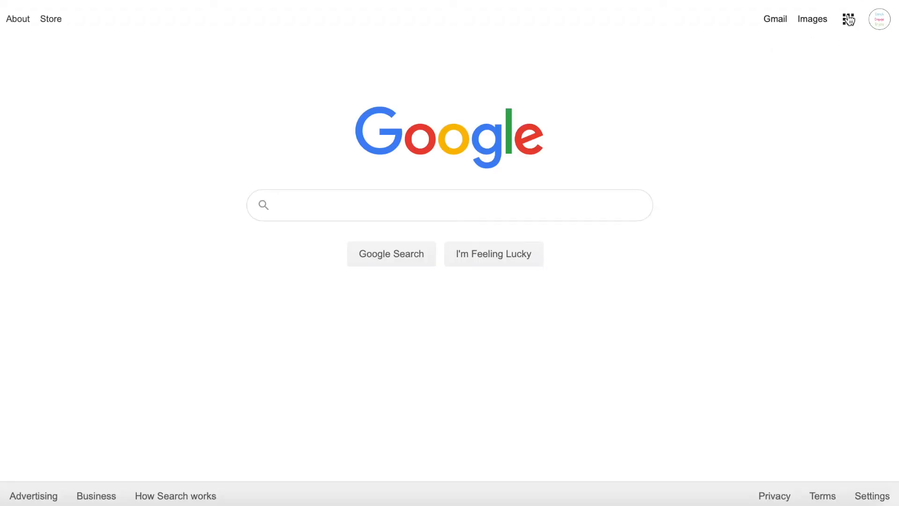
left_click(849, 20)
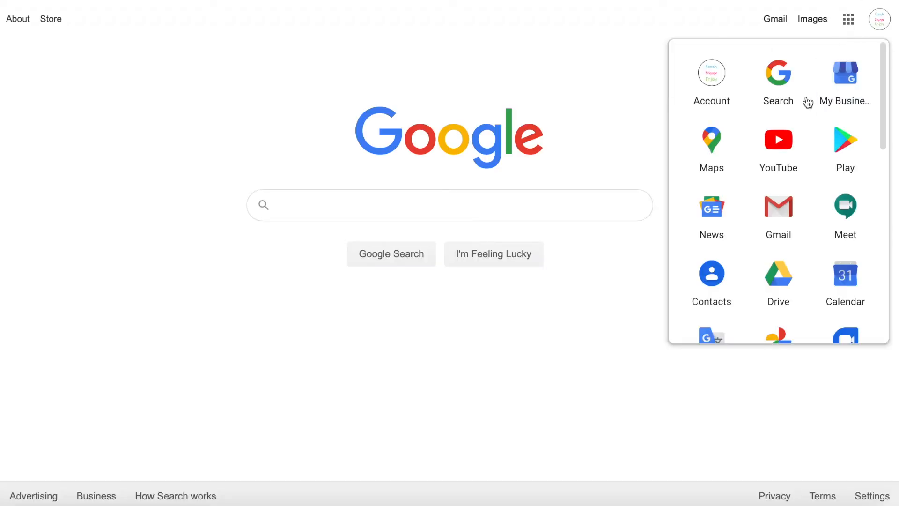
scroll(790, 220, "down", 3)
scroll(790, 220, "down", 6)
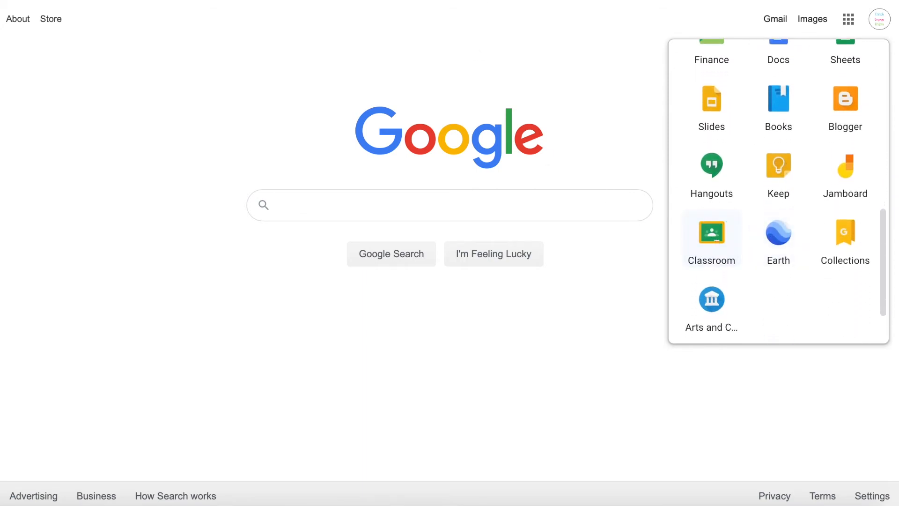
left_click(712, 240)
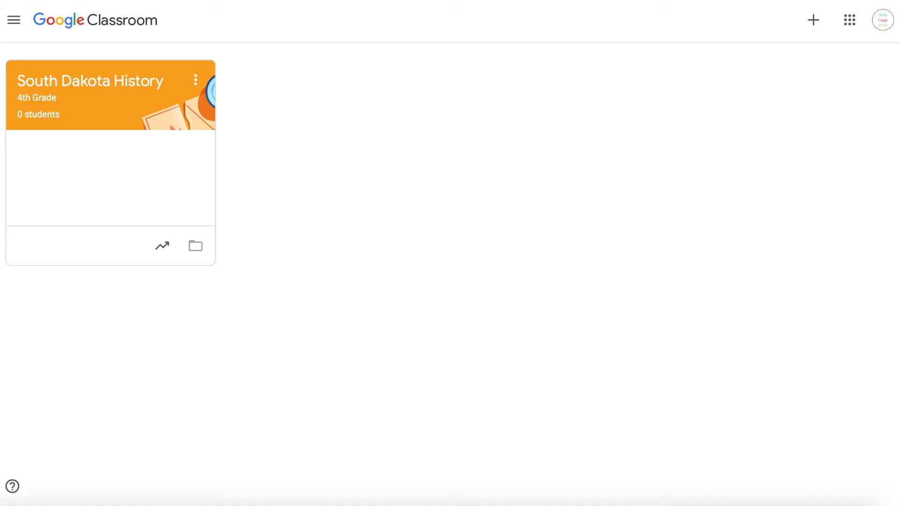
Step: Copy the Classroom page address and return to the GooseChase missions page
key("super+l")
right_click(411, 0)
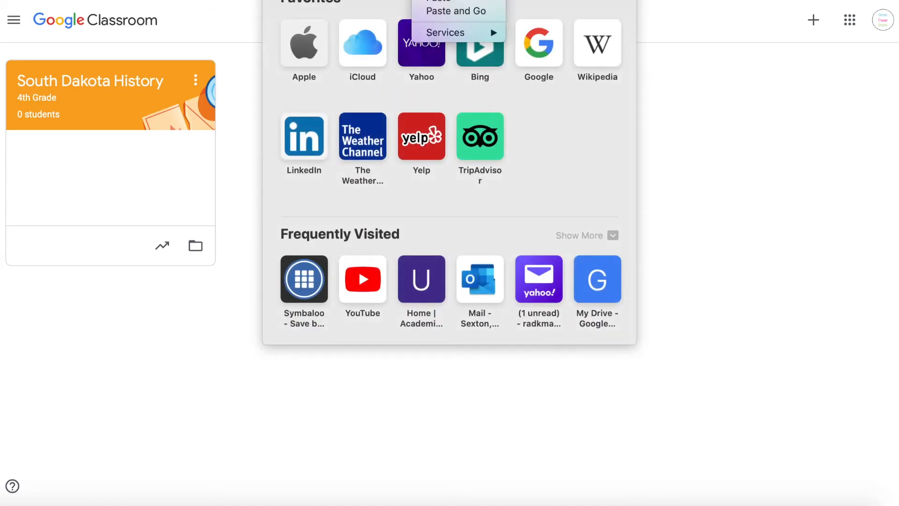
left_click(437, 0)
left_click(739, 87)
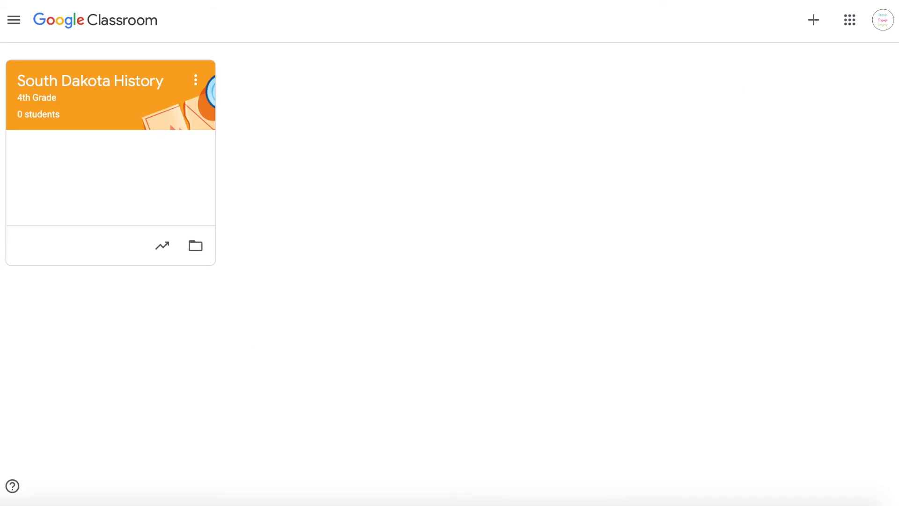
left_click(581, 0)
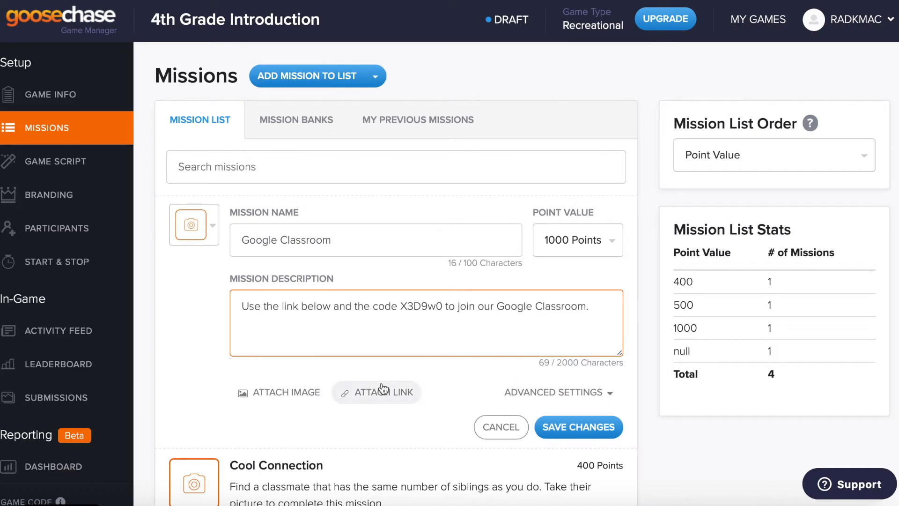
left_click(392, 399)
left_click(337, 420)
type("https://classroom.google.com/u/0/h")
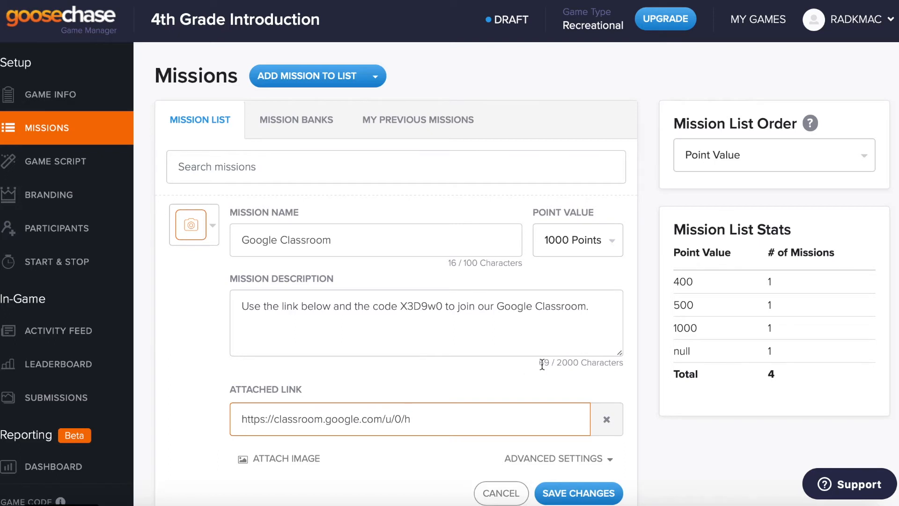
scroll(575, 366, "down", 1)
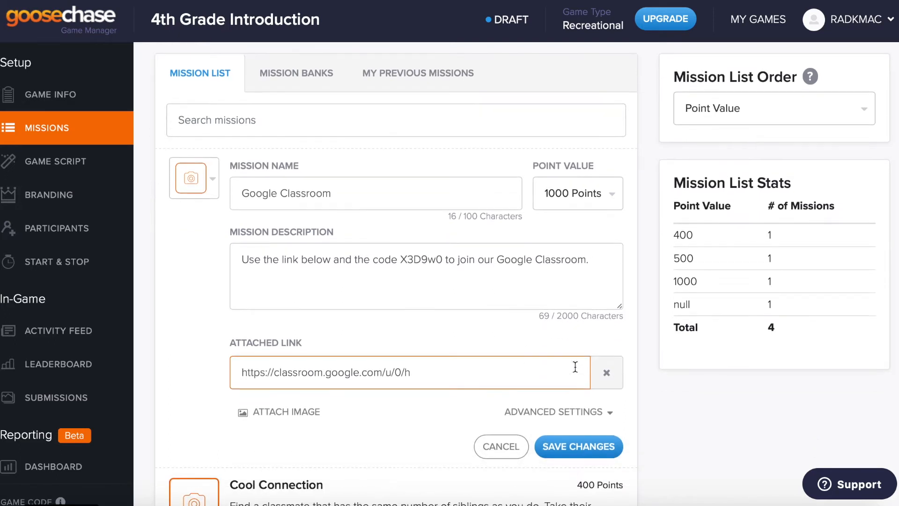
left_click(214, 185)
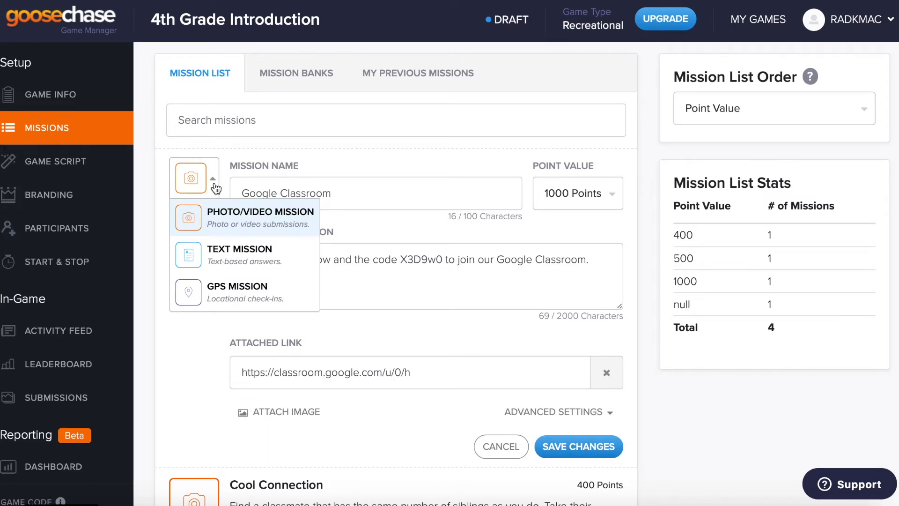
Step: Make it a text-answer mission and append 'Type the word DONE after you have completed this mission.' to the description
left_click(258, 269)
scroll(475, 392, "down", 2)
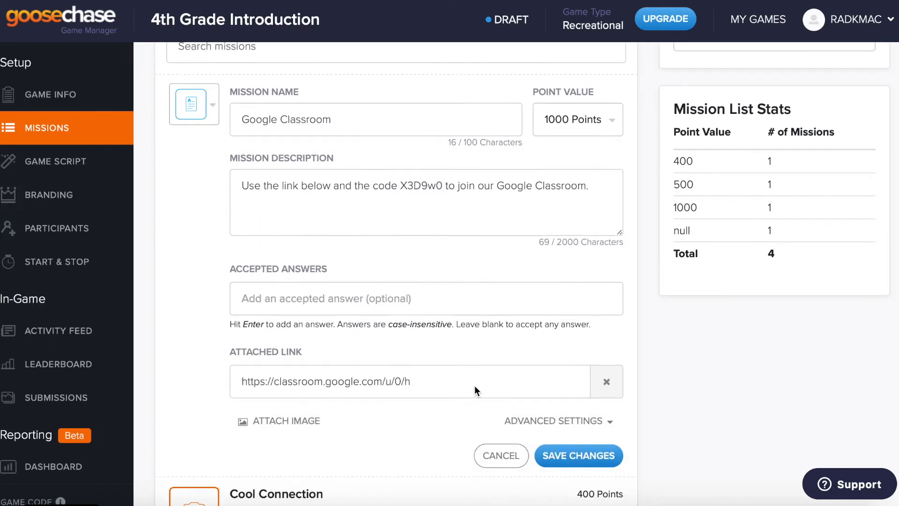
left_click(602, 195)
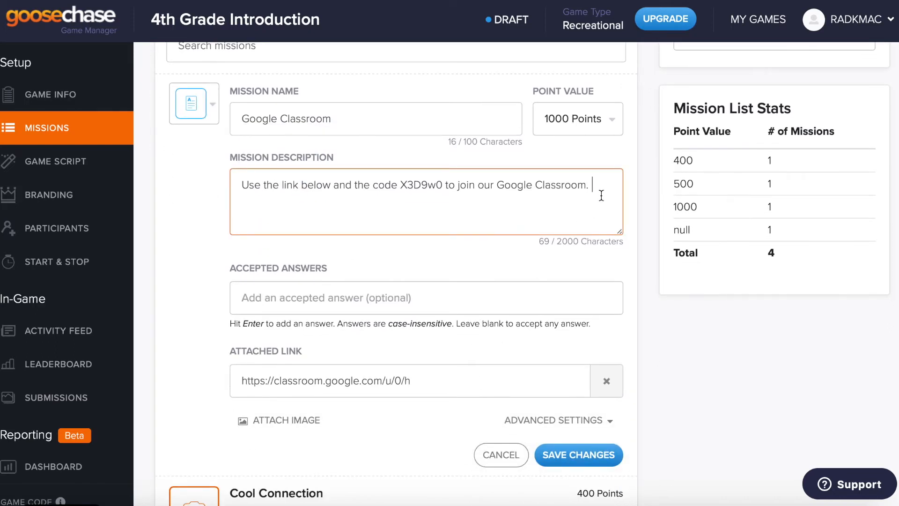
type("Typ")
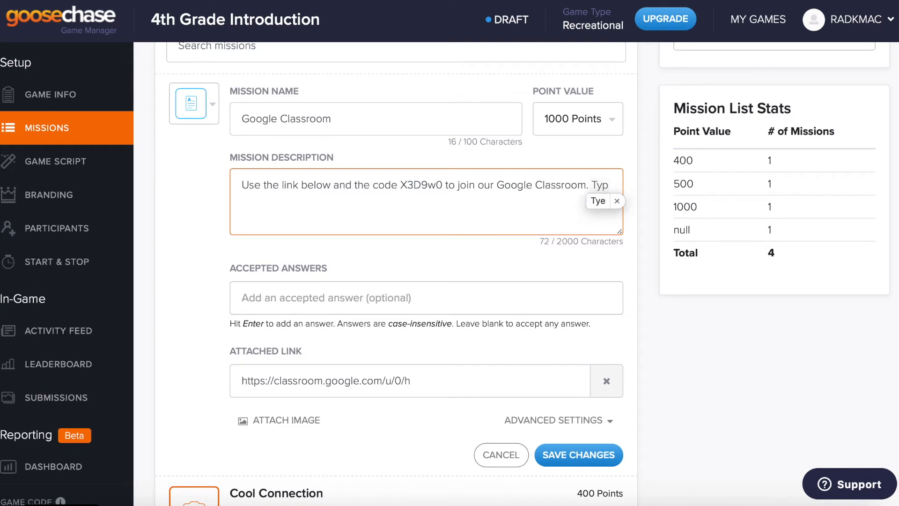
type("e the word ")
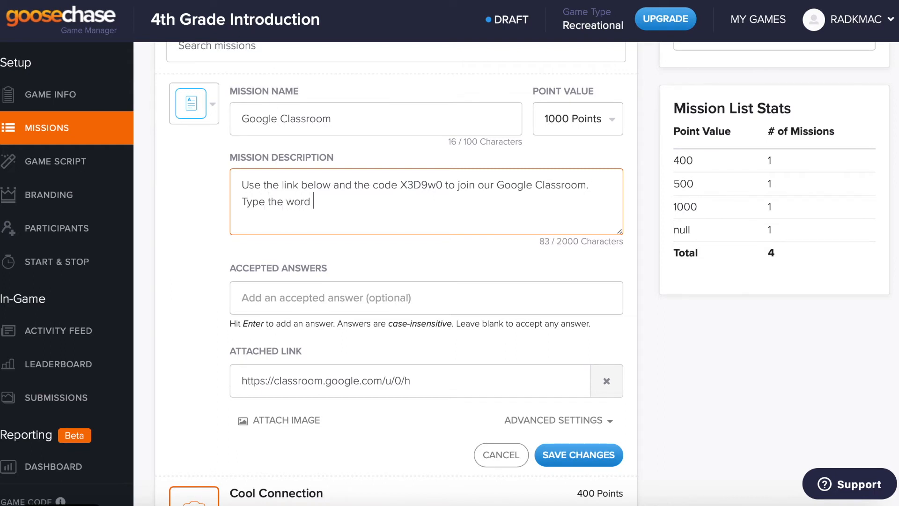
type("DONE after you have co")
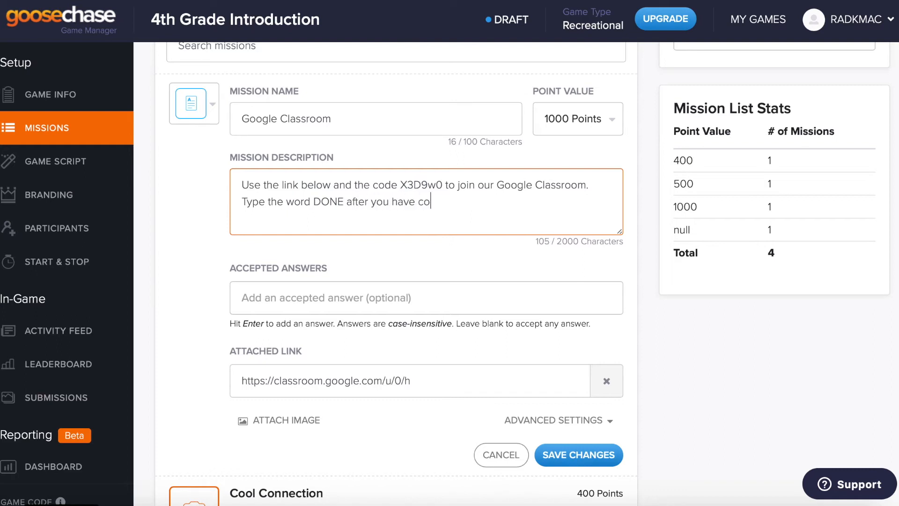
type("mpleted this mission.")
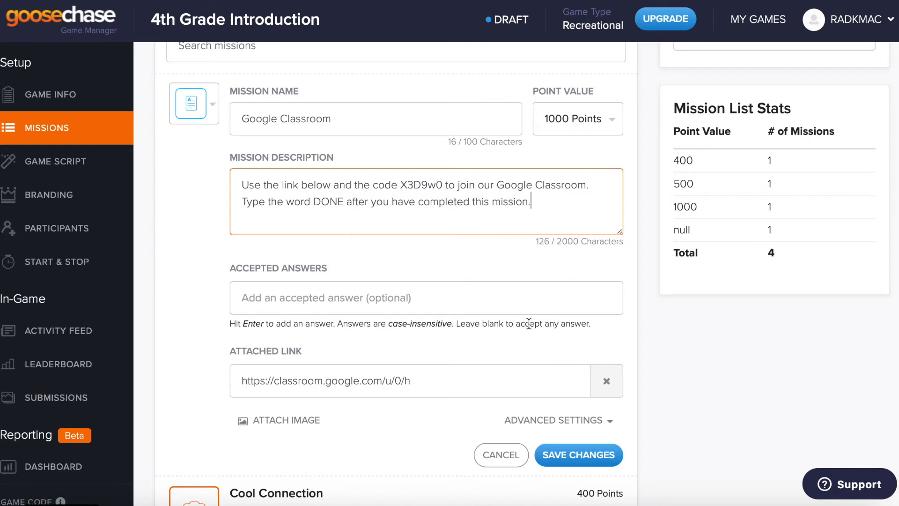
Step: Add DONE as the accepted answer and save the Google Classroom mission
left_click(411, 292)
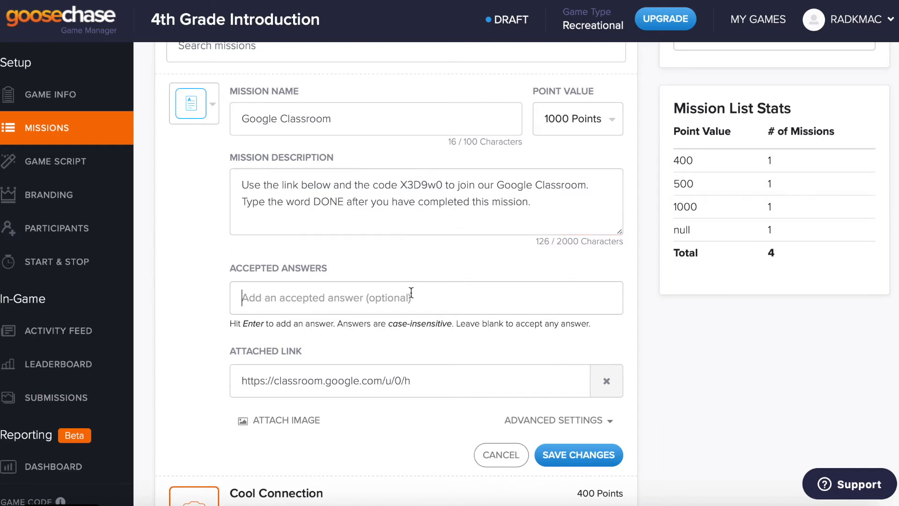
type("DONE")
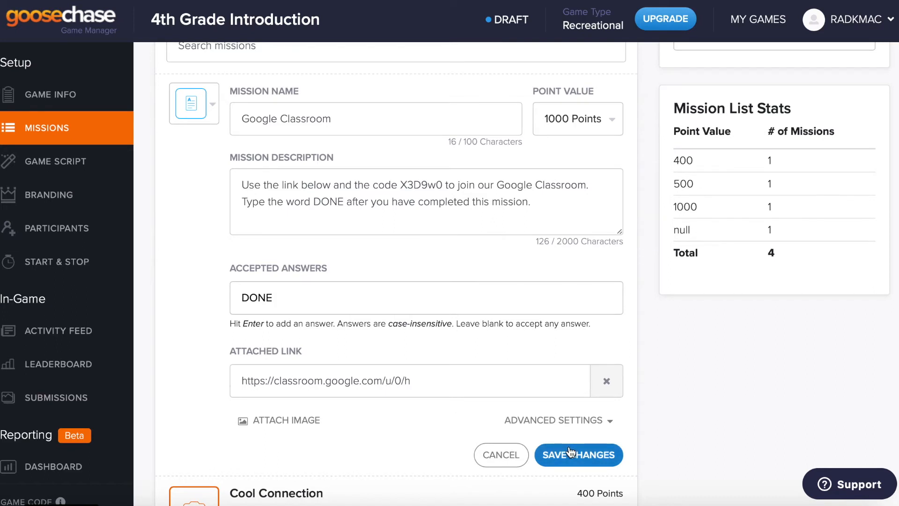
key("Return")
left_click(571, 481)
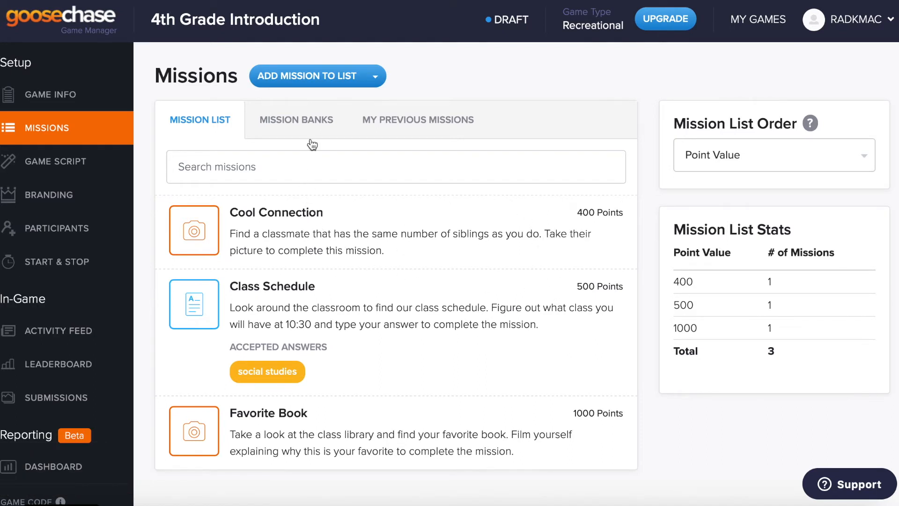
Step: Browse the GooseChase Bank missions, then switch the bank dropdown to the empty My Bank
left_click(321, 119)
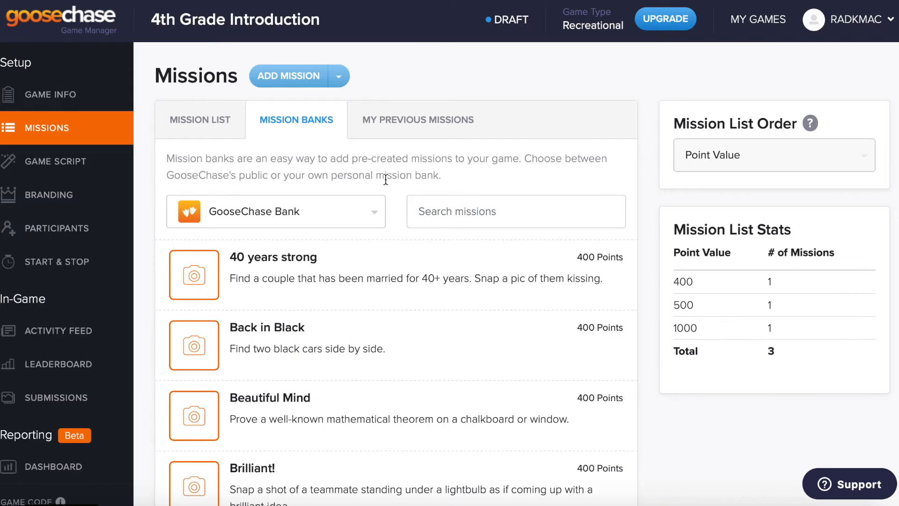
scroll(408, 434, "down", 3)
scroll(407, 428, "down", 8)
scroll(409, 427, "up", 12)
left_click(302, 211)
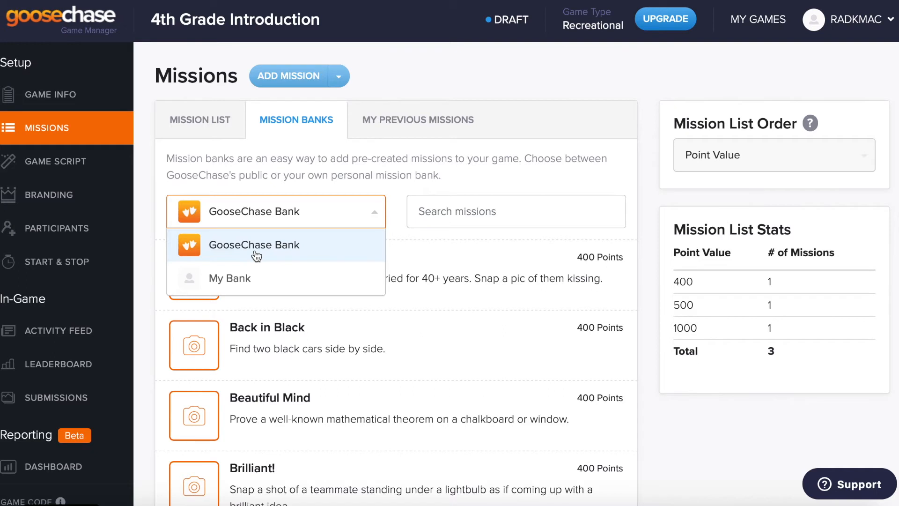
left_click(244, 276)
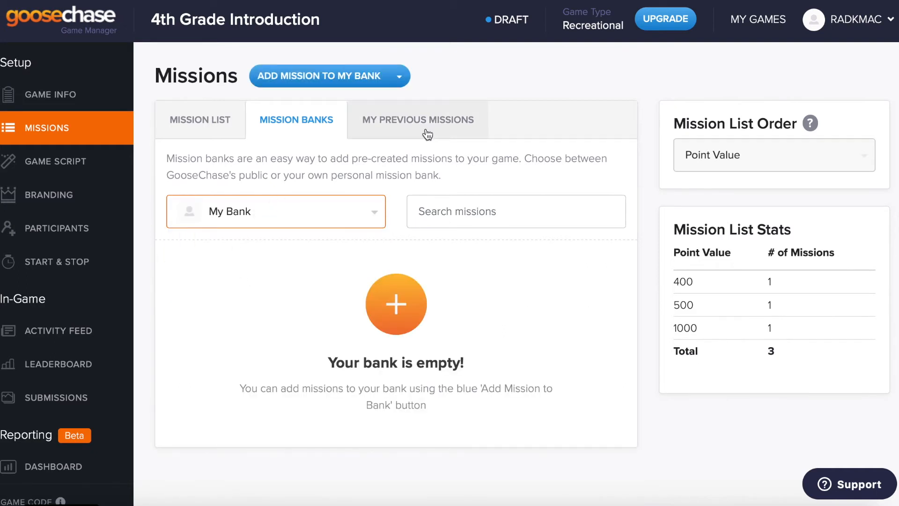
left_click(62, 103)
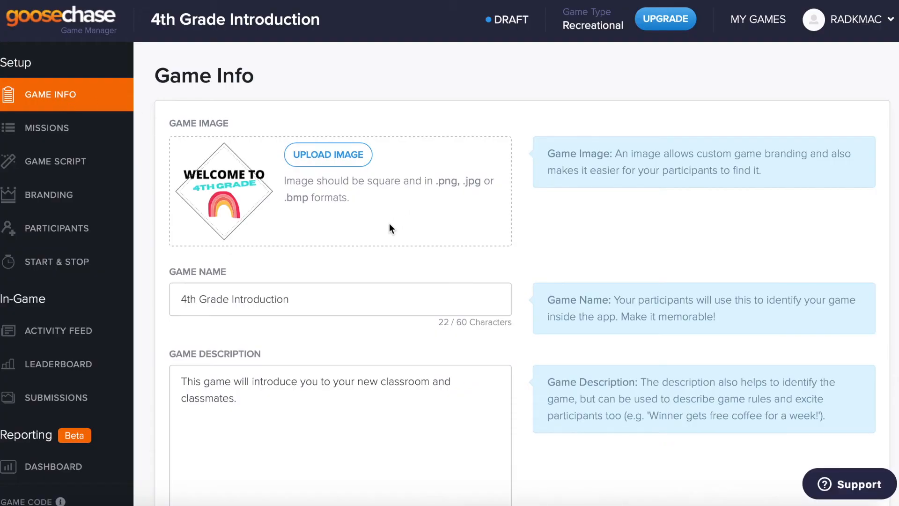
Step: Scroll the 4th Grade Introduction Game Info down to Game Location and Game Password
scroll(389, 229, "down", 1)
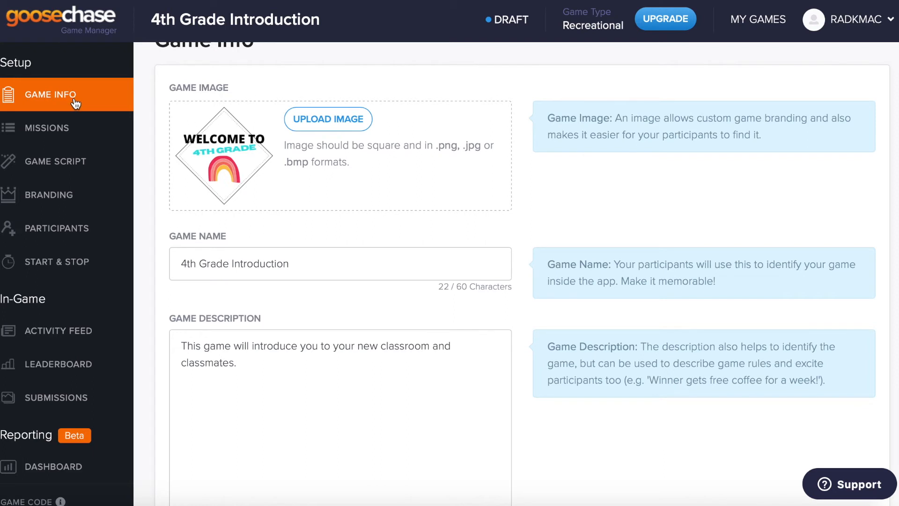
scroll(489, 286, "down", 10)
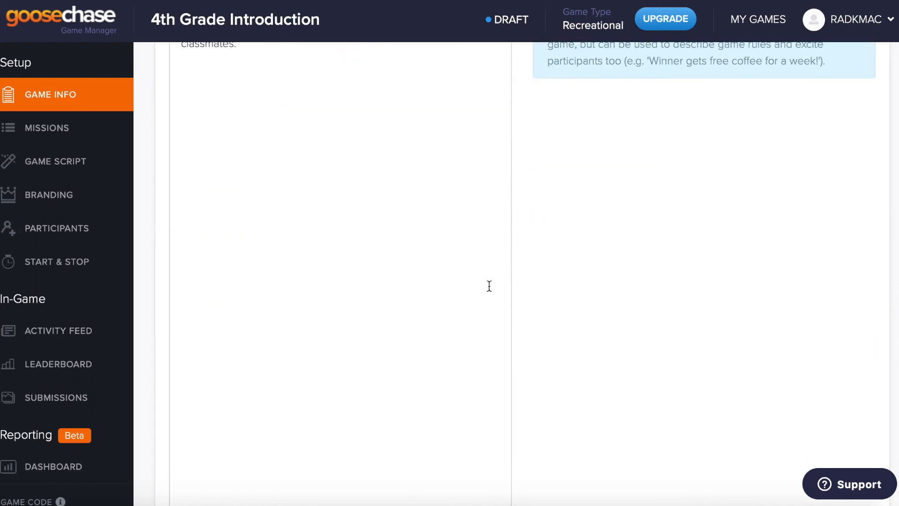
scroll(489, 286, "down", 5)
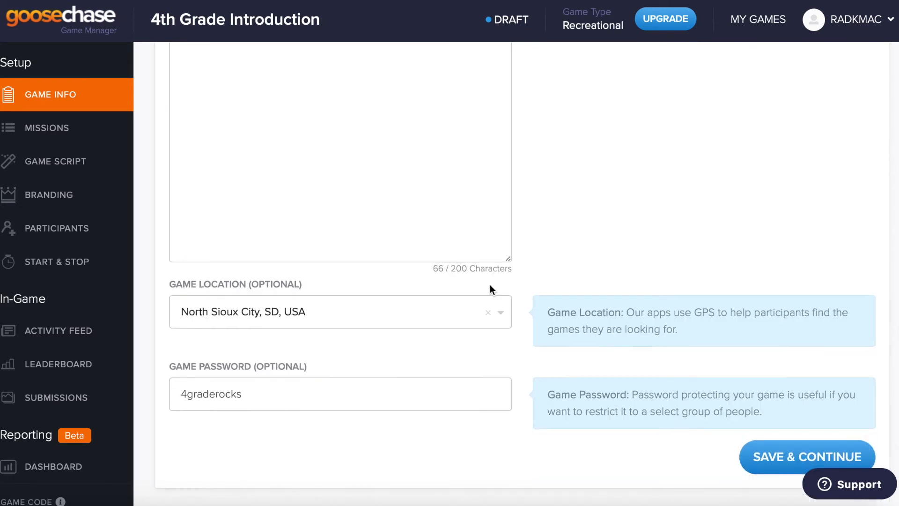
left_click(101, 125)
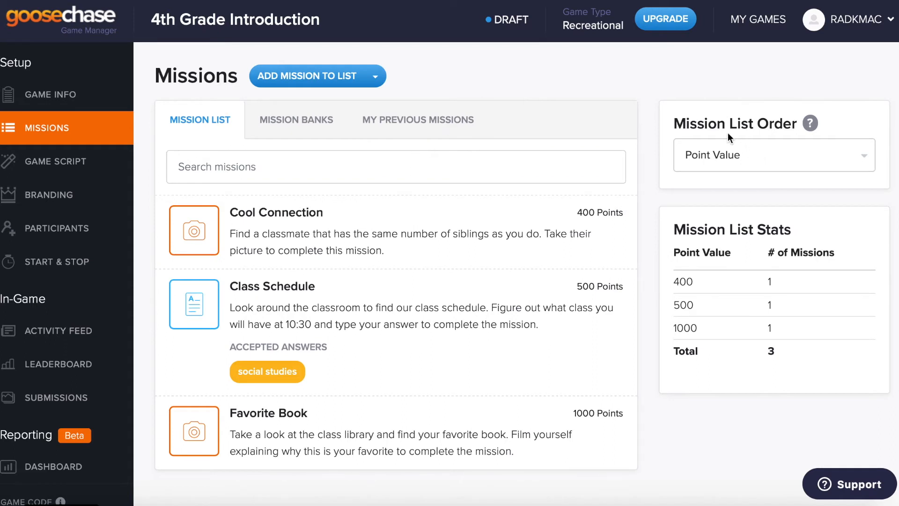
Step: Check the Mission List Order options for Cool Connection, Class Schedule and Favorite Book
left_click(749, 162)
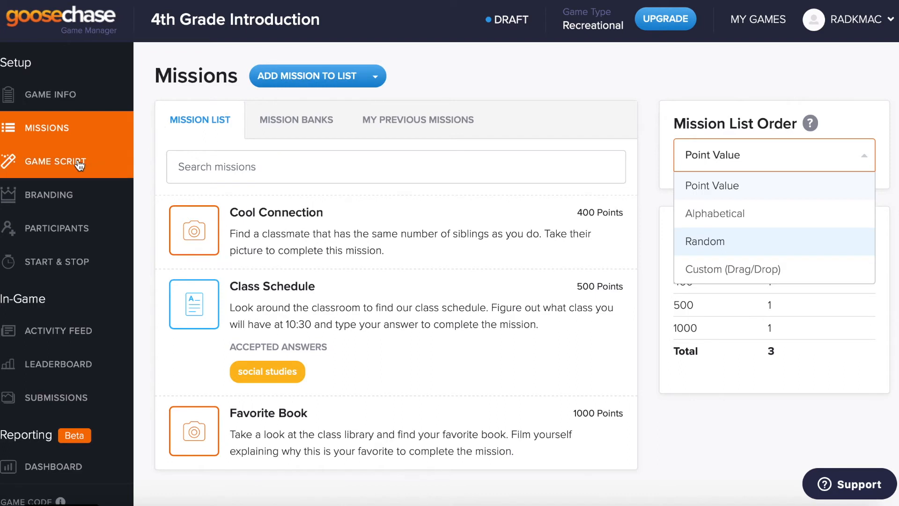
mouse_move(415, 227)
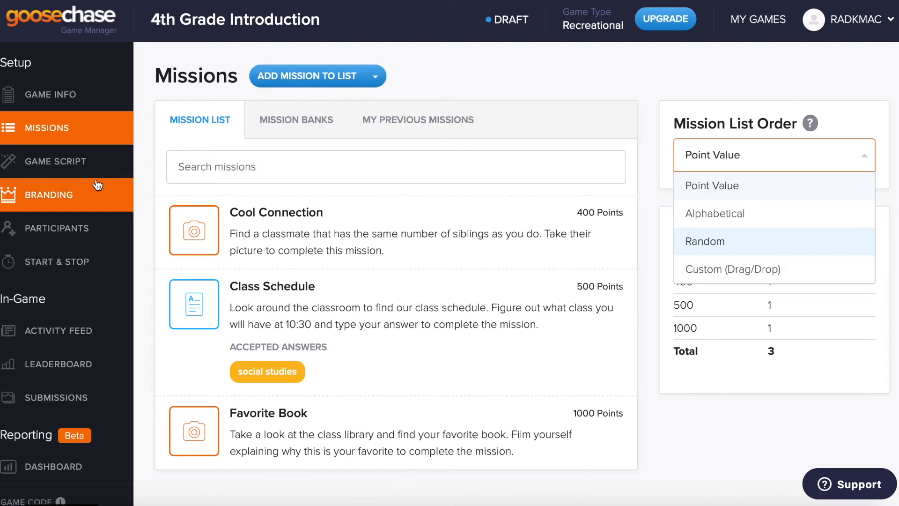
left_click(90, 163)
Step: Review the Game Script's Available Missions on Game Start panel listing all three missions
left_click(89, 162)
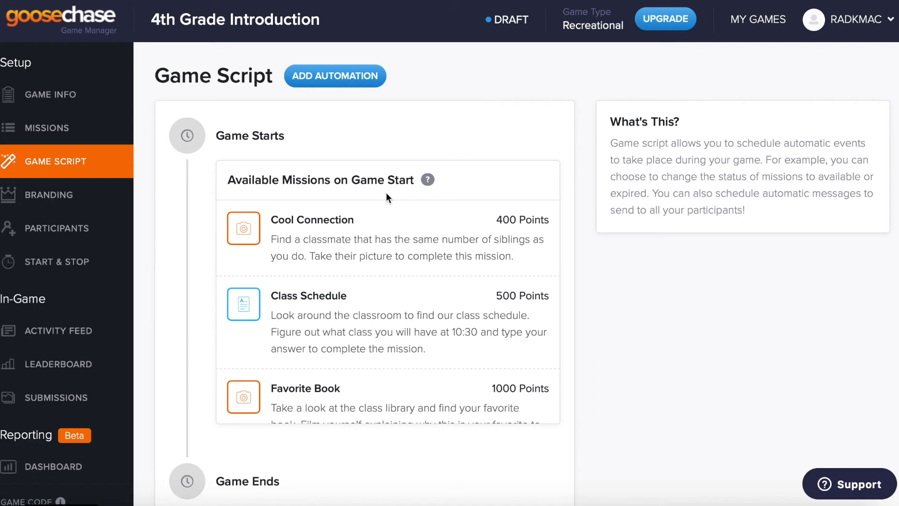
scroll(441, 215, "down", 3)
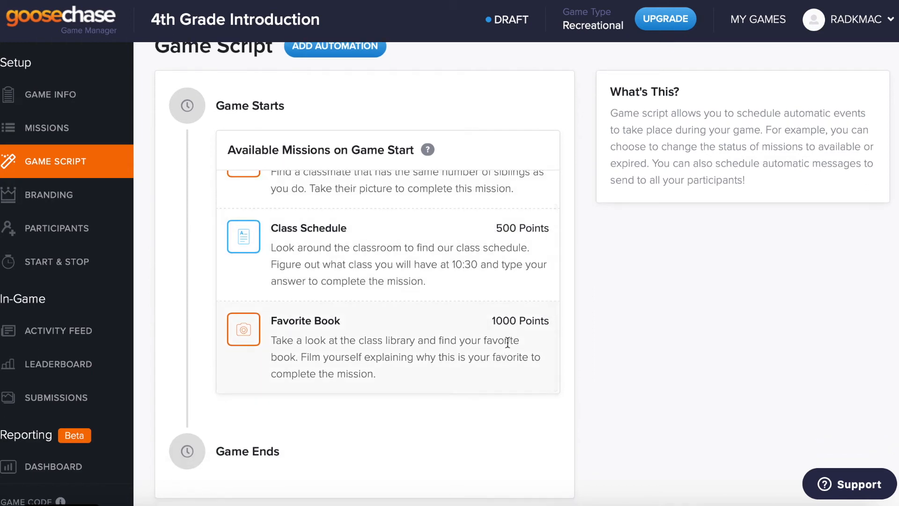
scroll(645, 377, "down", 1)
scroll(647, 380, "up", 2)
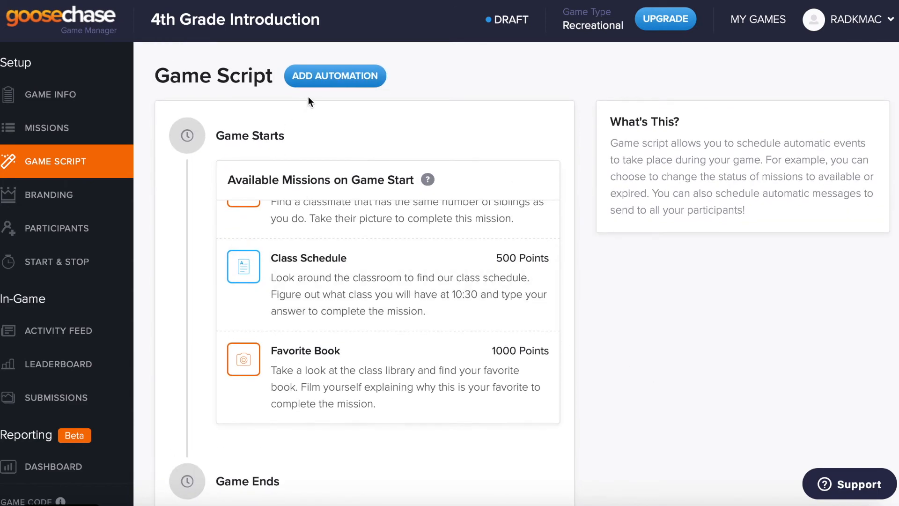
left_click(325, 86)
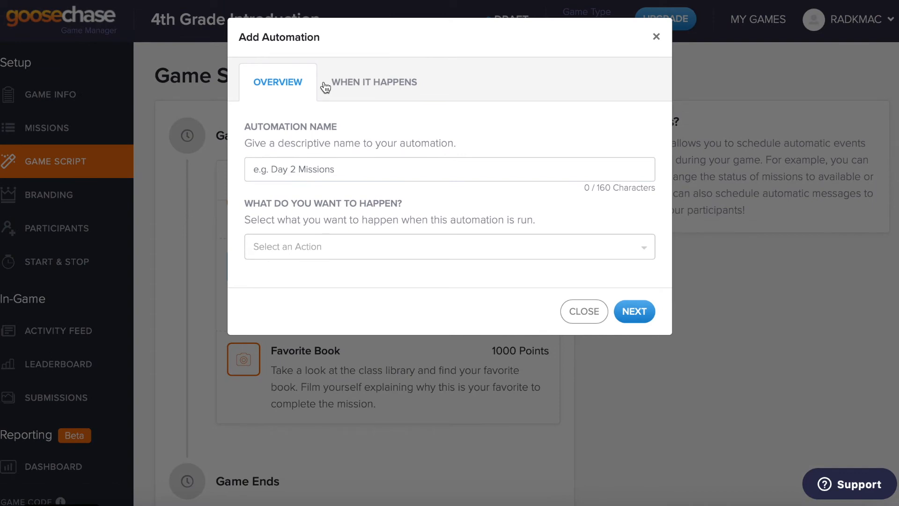
Step: Name the automation Welcome and have it message all participants a greeting ending 'Good luck!'
left_click(362, 249)
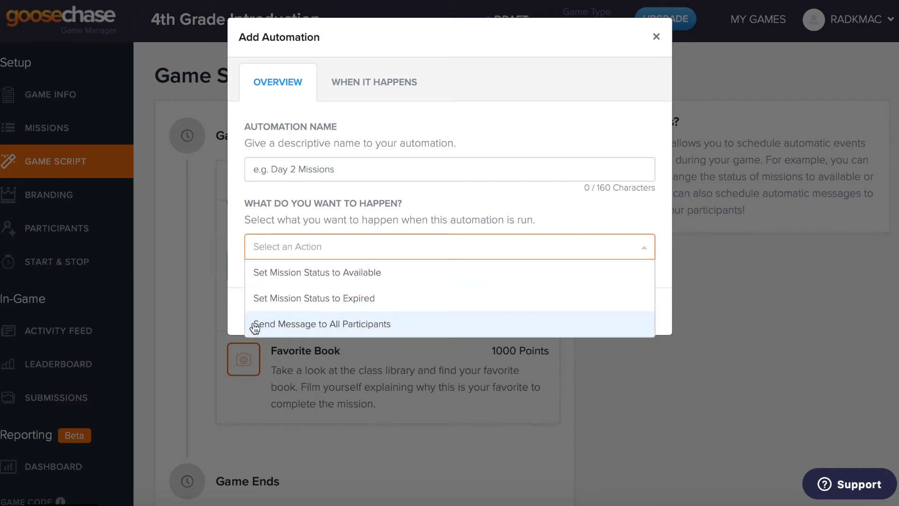
left_click(276, 324)
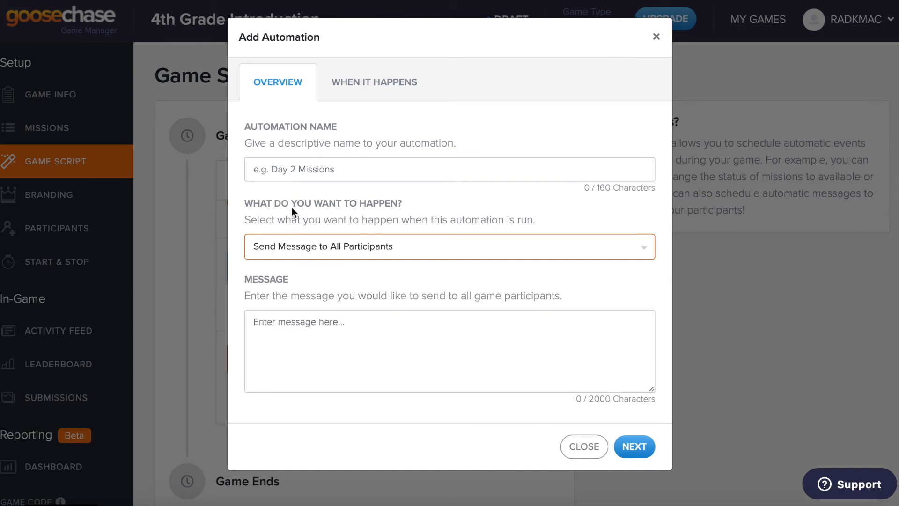
left_click(309, 174)
type("Welcome")
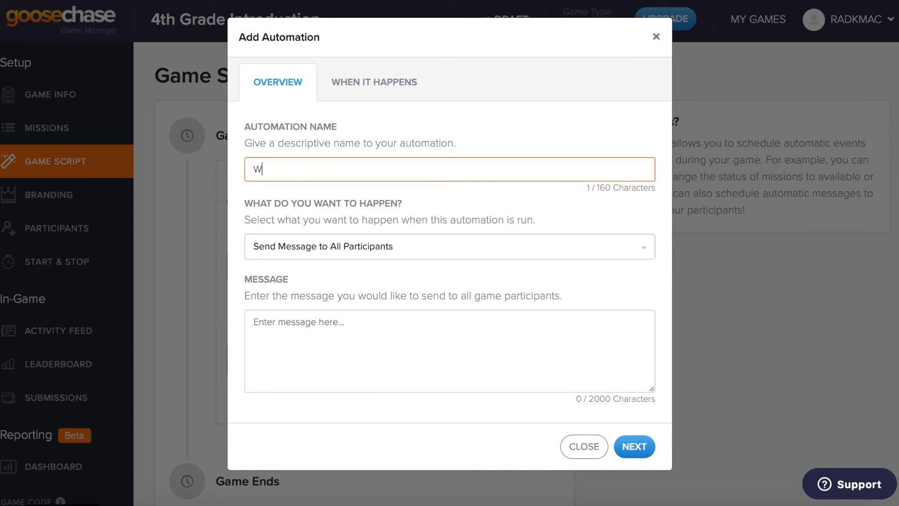
left_click(307, 321)
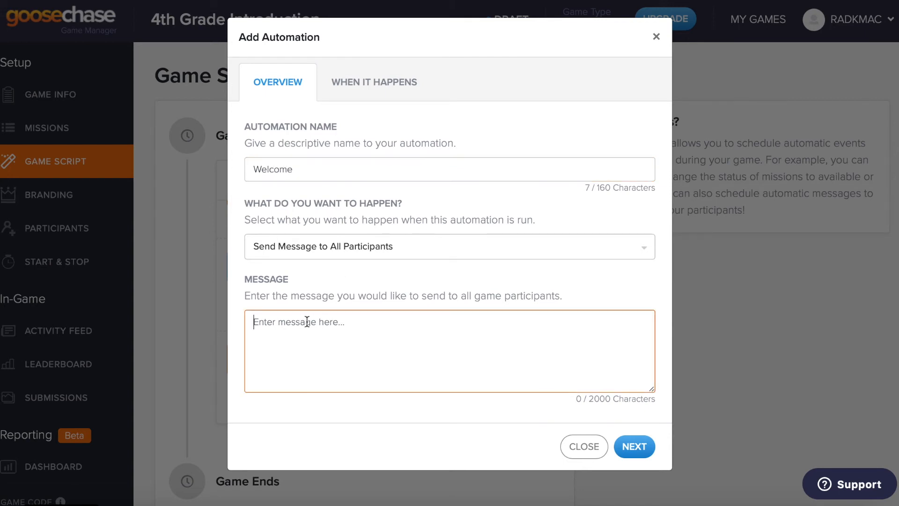
type("Welcome to ")
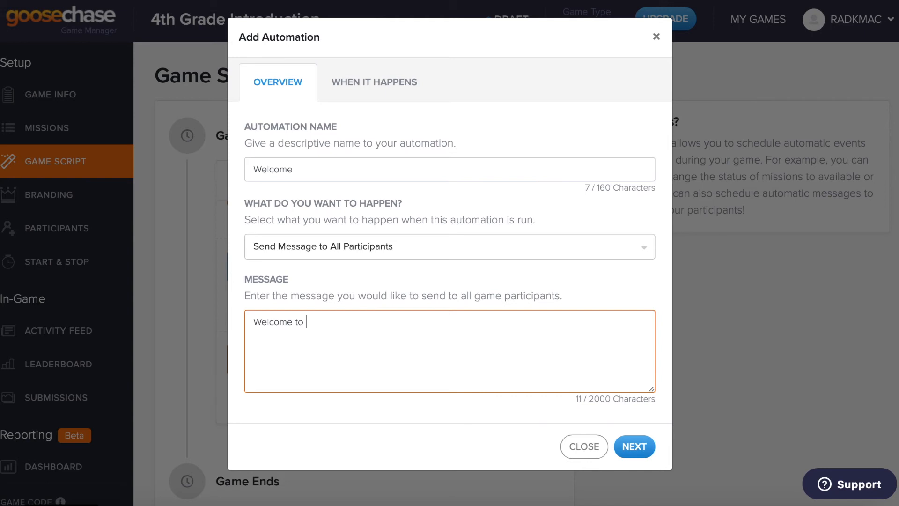
type("the 4th Grade Introduction mis")
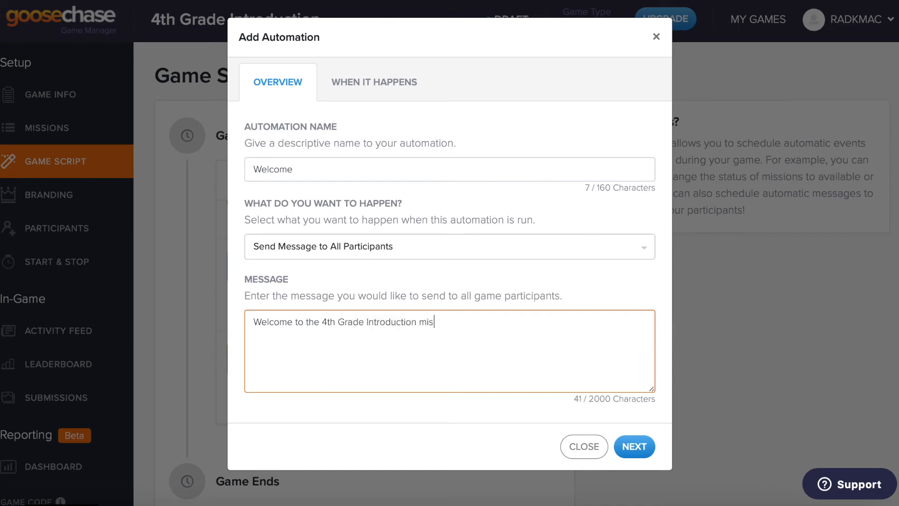
type("sion. See if you ca")
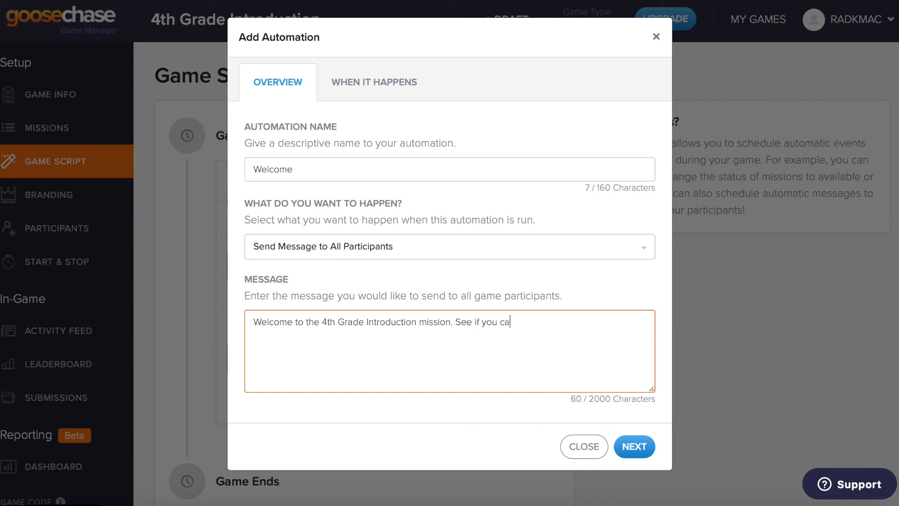
type("n complete these activit")
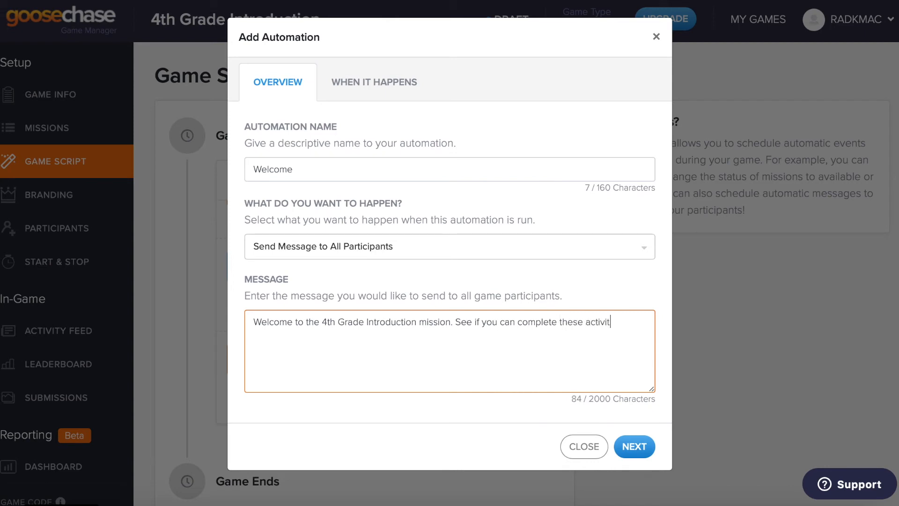
type("ies that intr")
key("BackSpace")
key("BackSpace")
type("trodc")
key("BackSpace")
type("uce you to ")
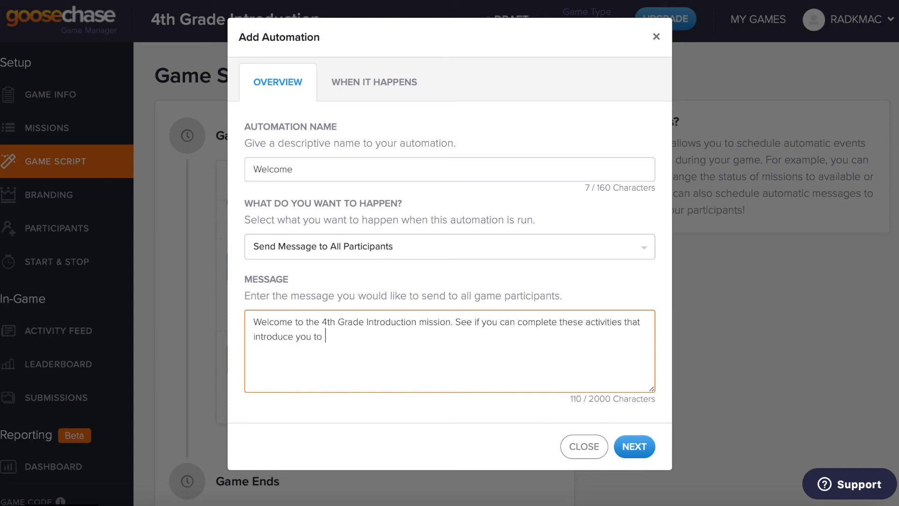
type("our classroom and your pee")
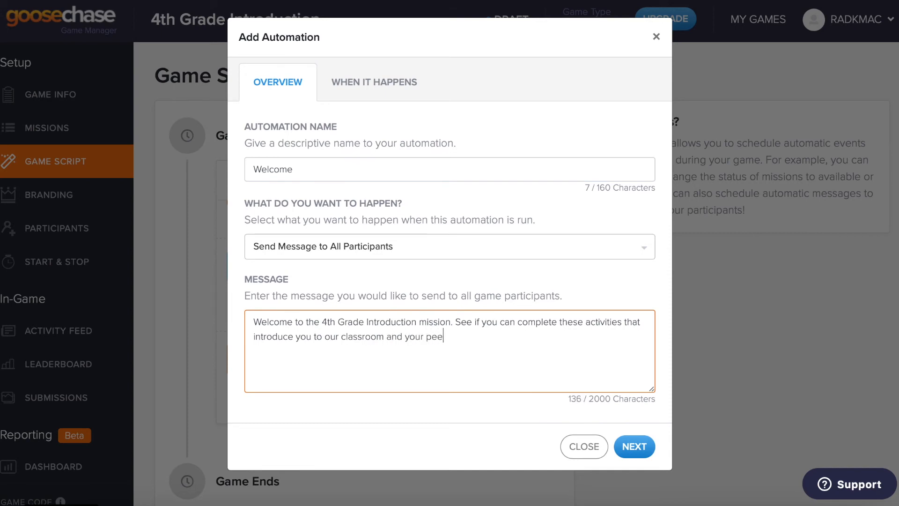
type("rs. Good luck!")
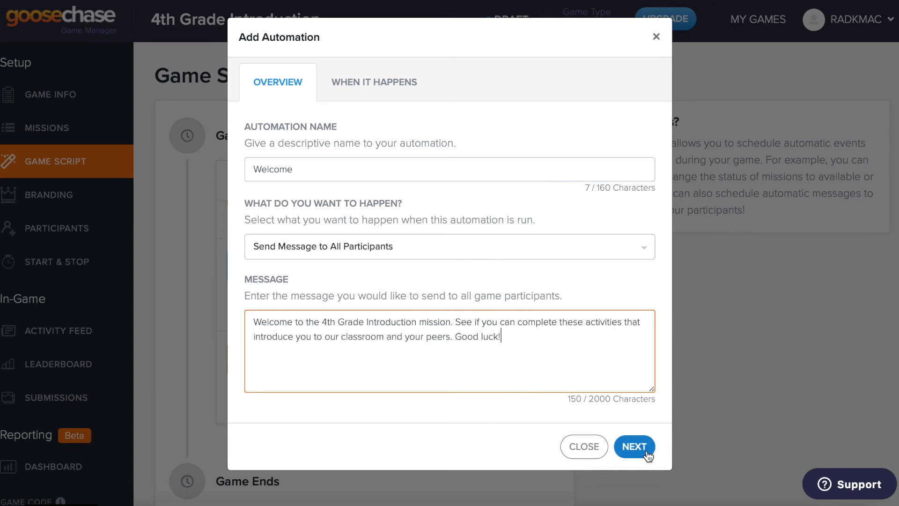
Step: Set the Welcome automation to run at Start Of Game and create it
left_click(375, 87)
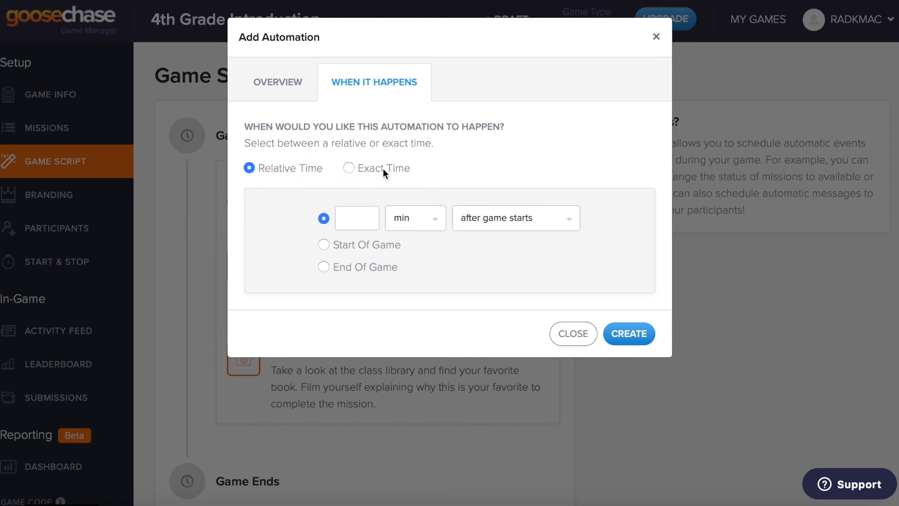
left_click(325, 247)
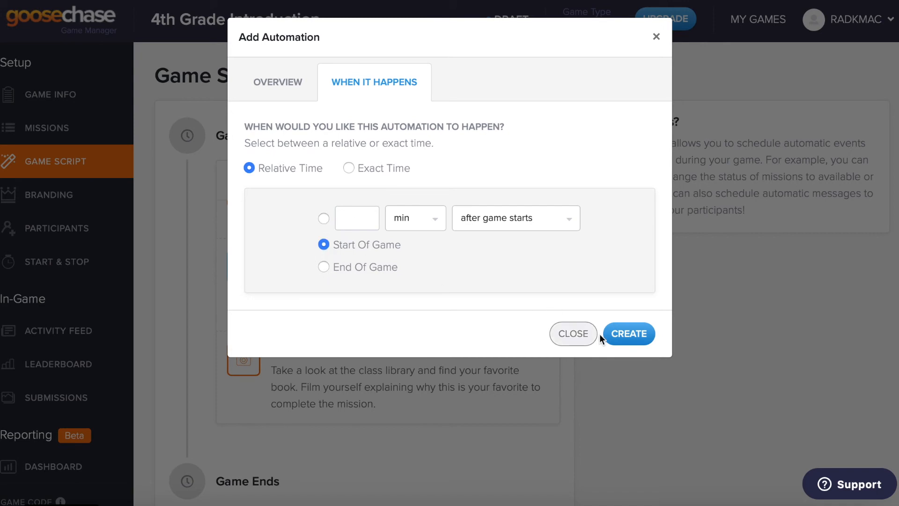
left_click(616, 342)
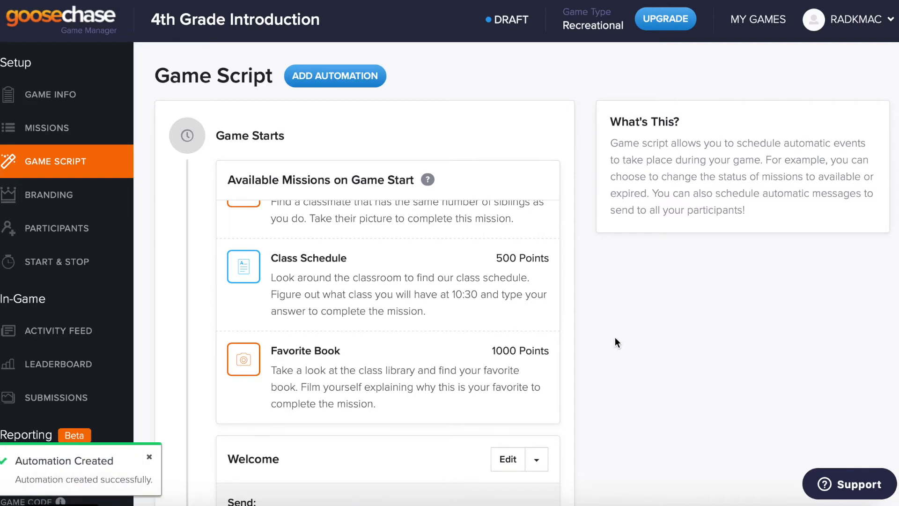
Step: Add an automation named Congratulations that sends a message to all participants
left_click(370, 76)
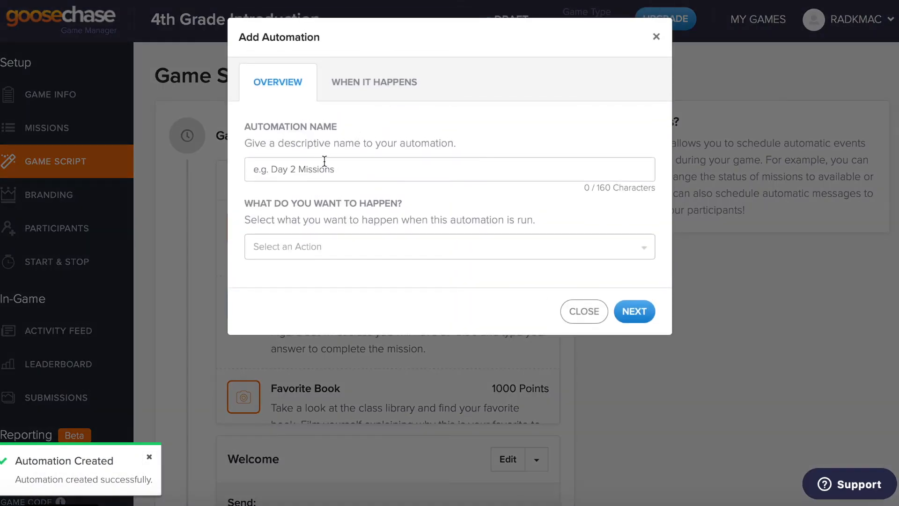
left_click(322, 164)
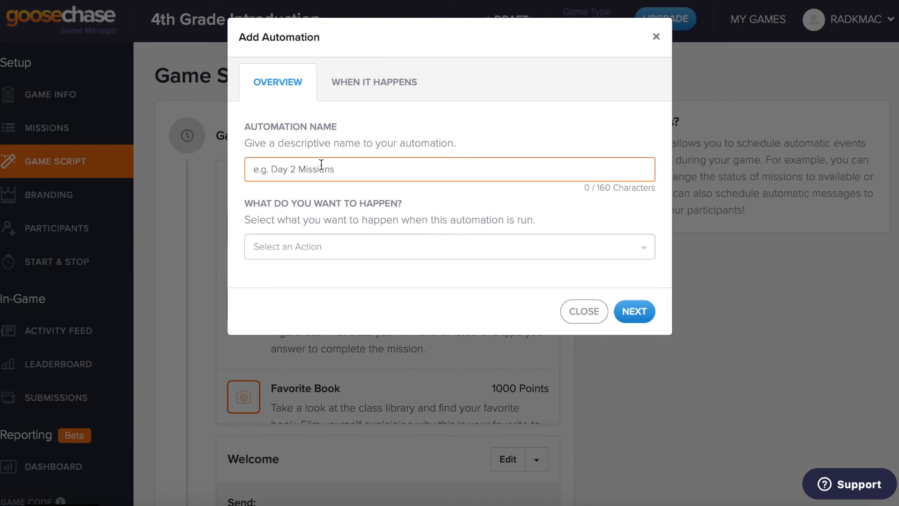
type("Congratulations")
left_click(291, 251)
left_click(291, 323)
Step: Write the message congratulating players on completing all missions and schedule it for End Of Game
left_click(293, 324)
type("C")
key("BackSpace")
type("Congratulations")
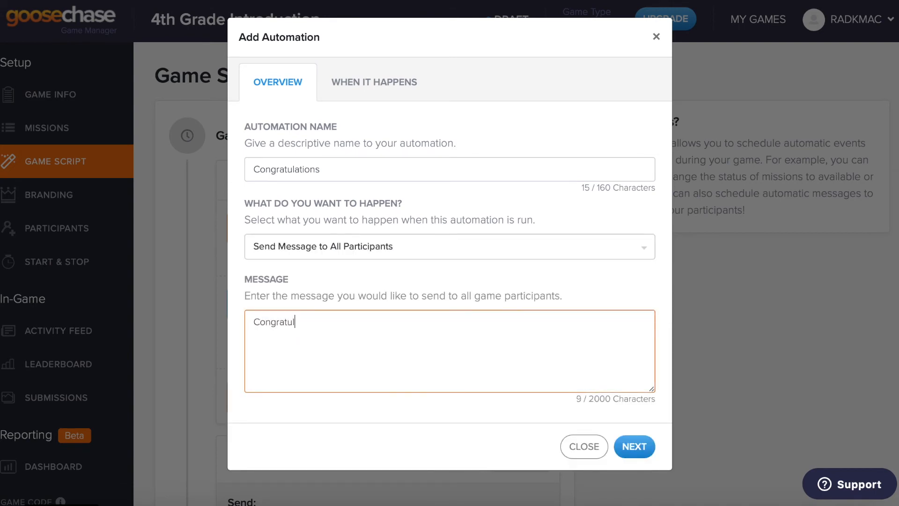
type("! Your")
key("BackSpace")
key("BackSpace")
type("have complete")
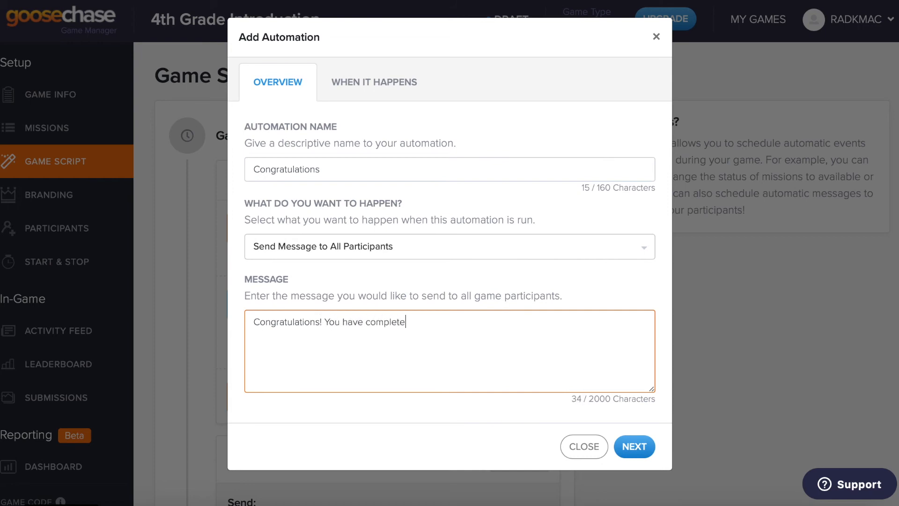
type("d all of the missions")
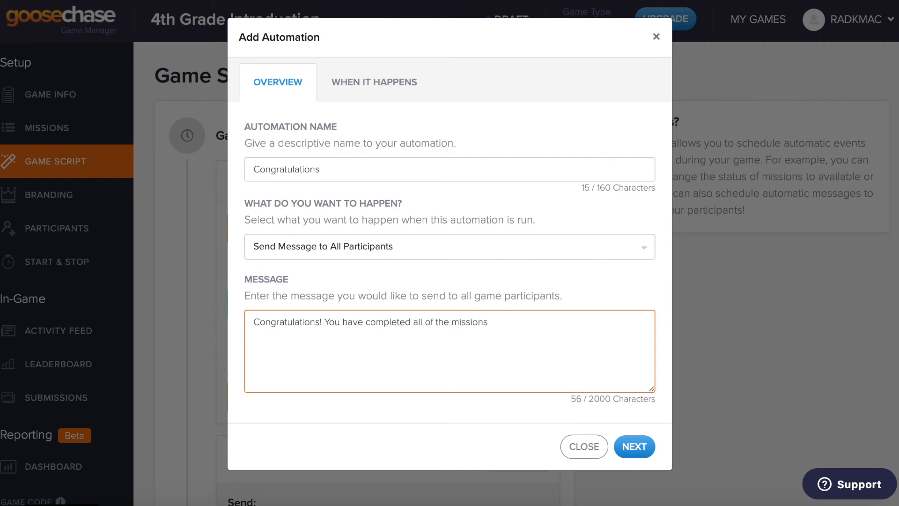
type(" required. You are now an exper")
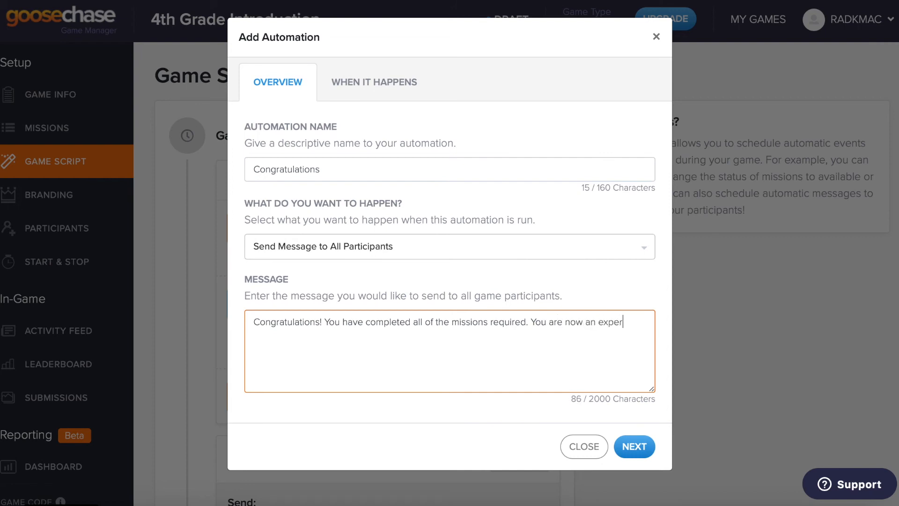
type("t in you")
key("BackSpace")
key("BackSpace")
key("BackSpace")
key("BackSpace")
key("BackSpace")
key("BackSpace")
type("of your classroom and peers!")
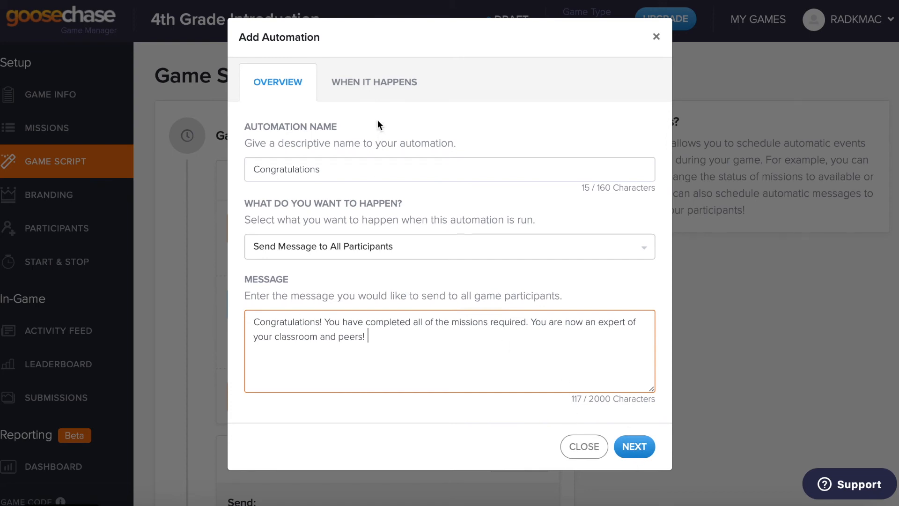
left_click(375, 83)
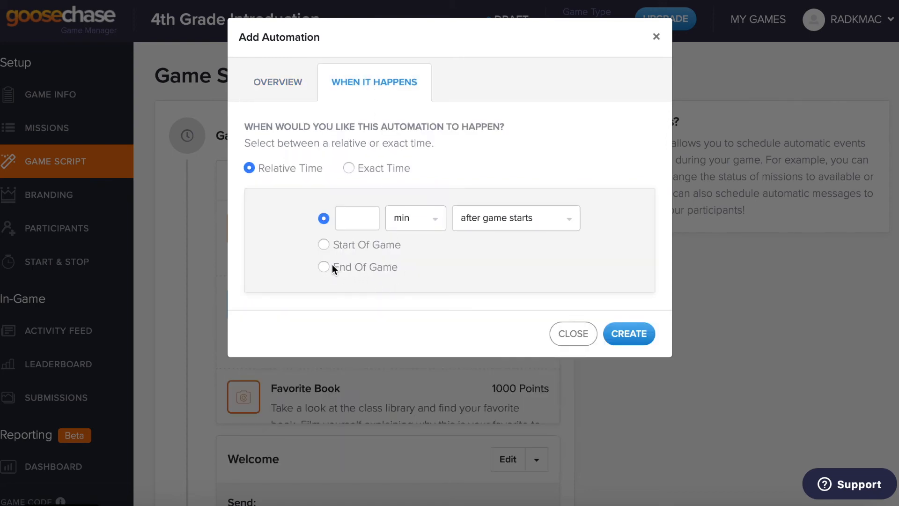
left_click(323, 267)
Step: Create the Congratulations automation, review the Game Script, and go to the Participants settings
left_click(635, 334)
scroll(611, 323, "down", 3)
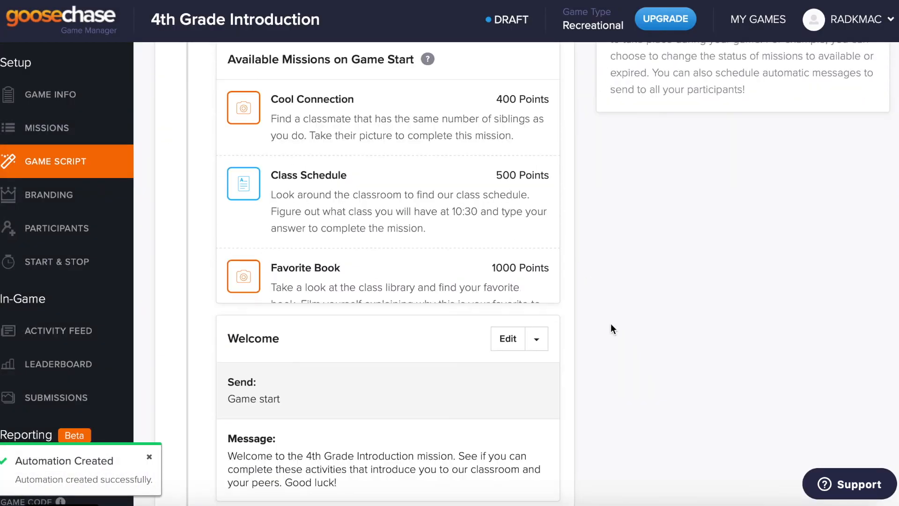
scroll(611, 324, "down", 1)
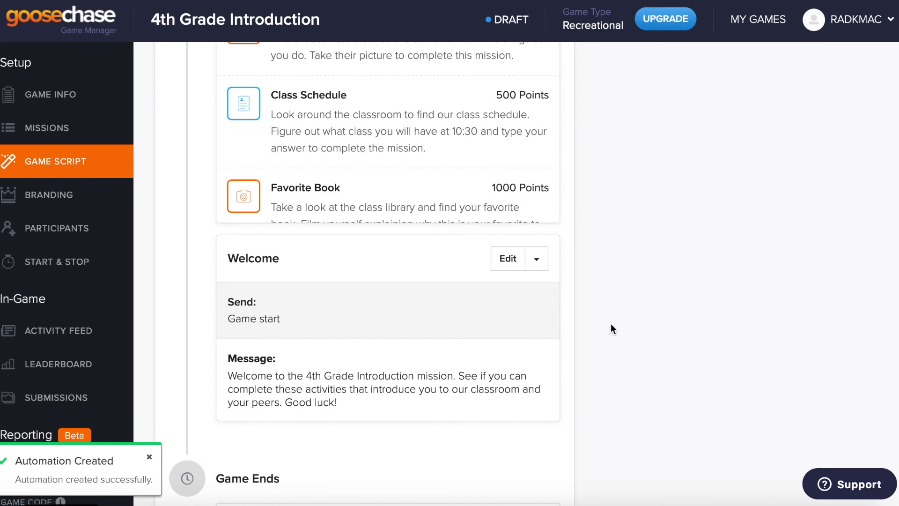
scroll(611, 328, "up", 5)
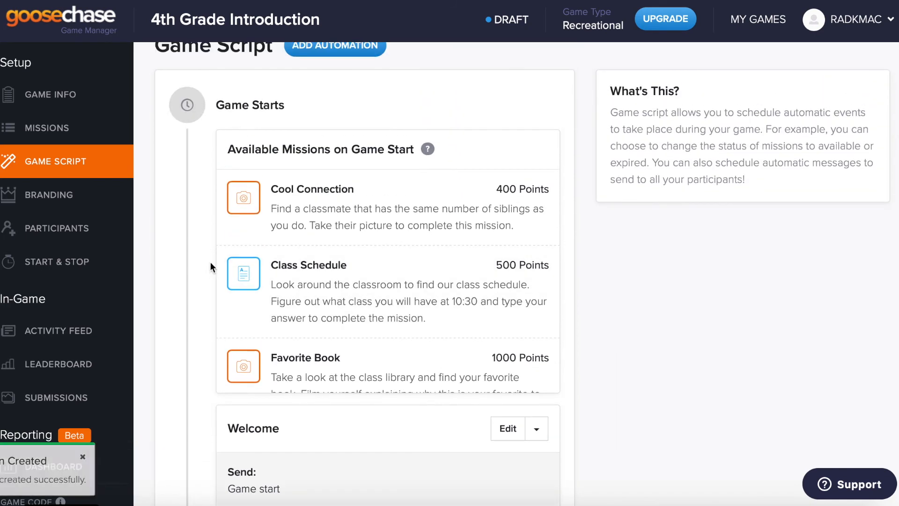
left_click(76, 202)
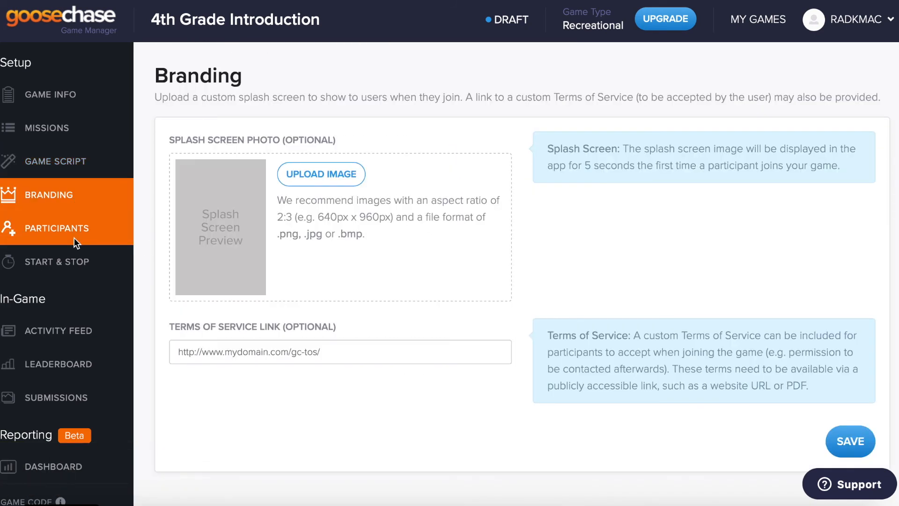
left_click(74, 238)
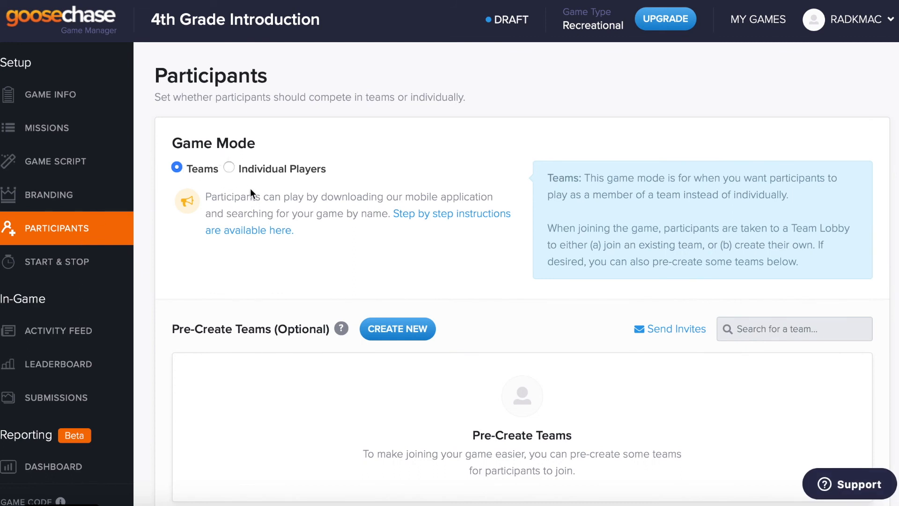
Step: Dismiss the Create Team form without creating a team and switch the game to Individual Players
scroll(248, 187, "down", 1)
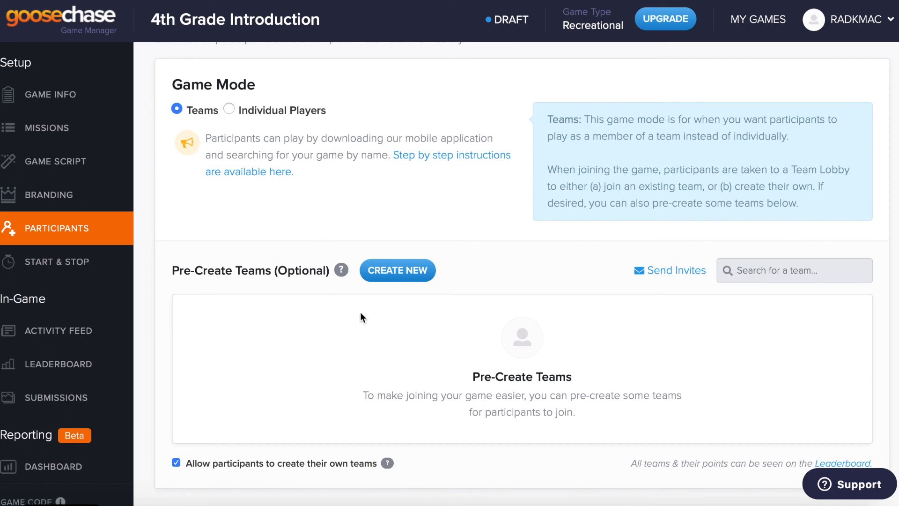
left_click(397, 268)
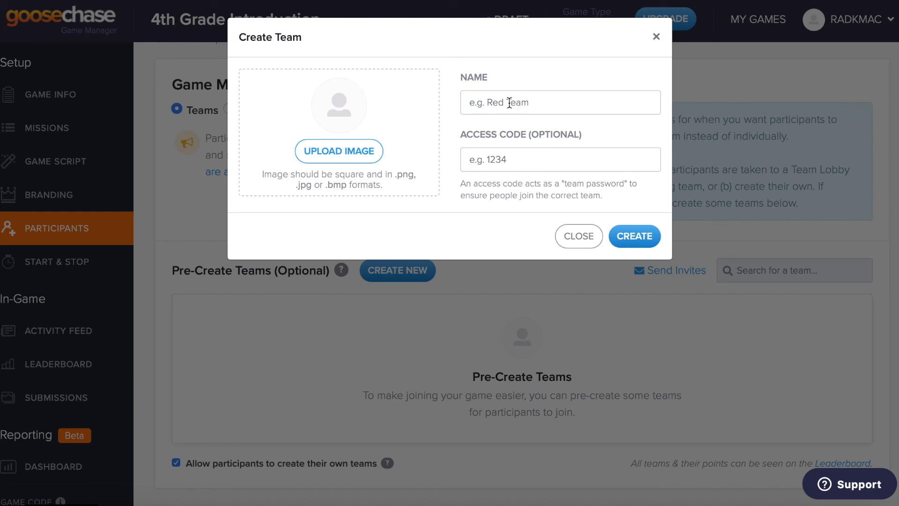
left_click(494, 160)
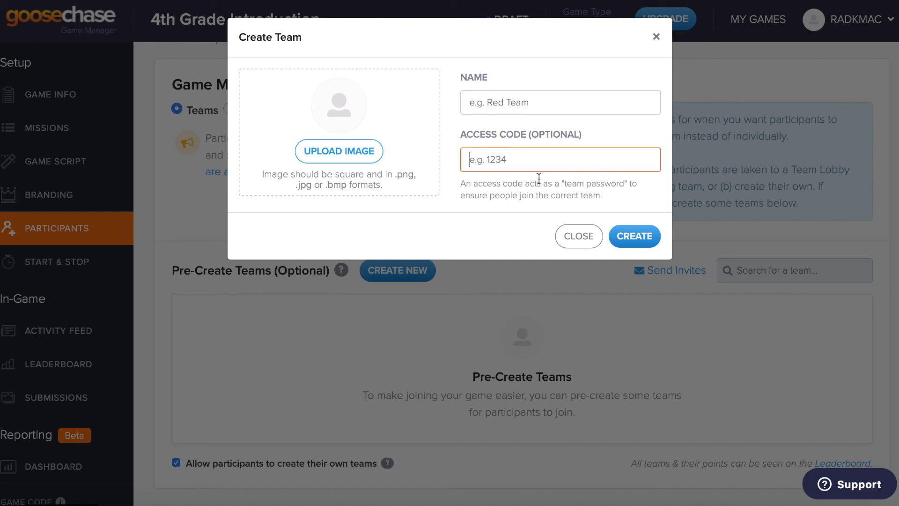
left_click(575, 234)
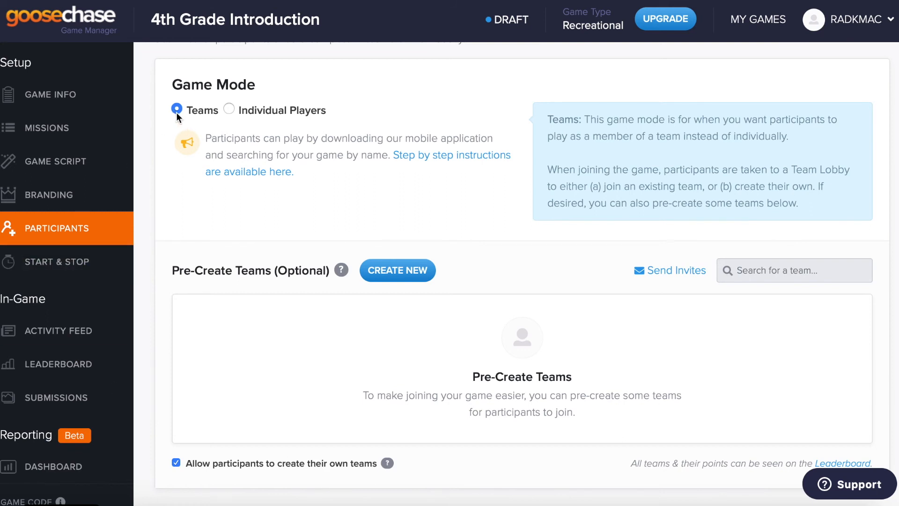
left_click(231, 107)
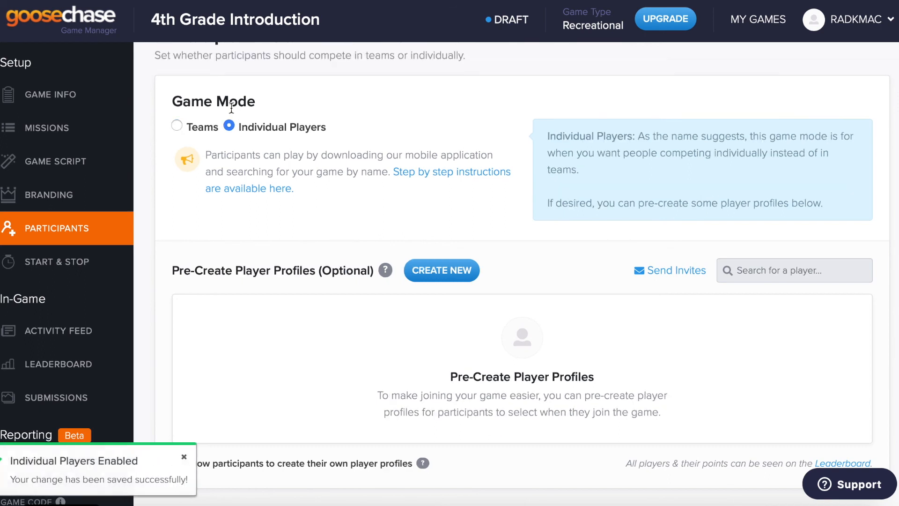
left_click(89, 260)
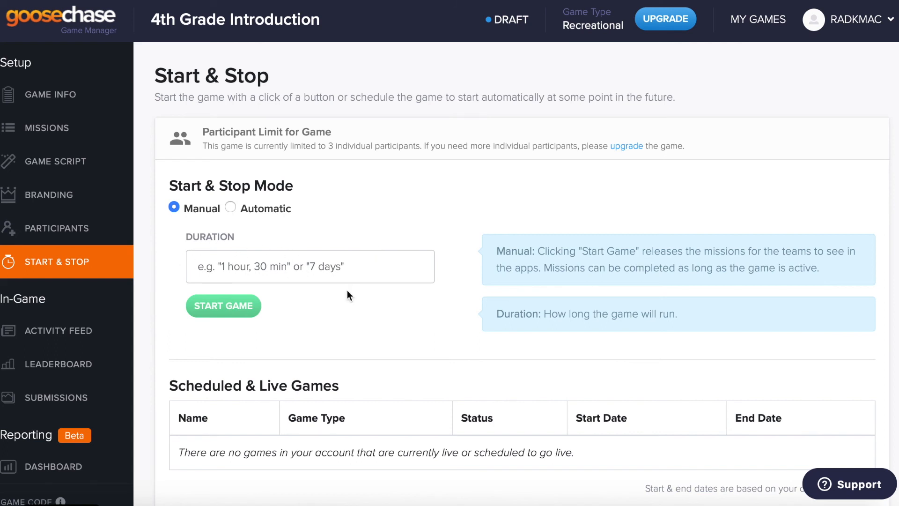
Step: Show the game's Activity Feed, still empty before the game starts
left_click(78, 324)
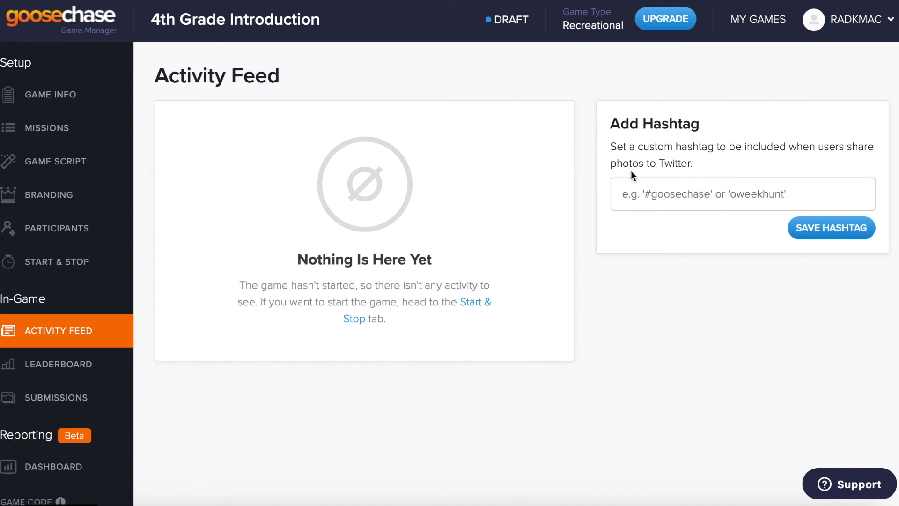
Step: Show the game's Leaderboard, still empty with no players joined
left_click(72, 377)
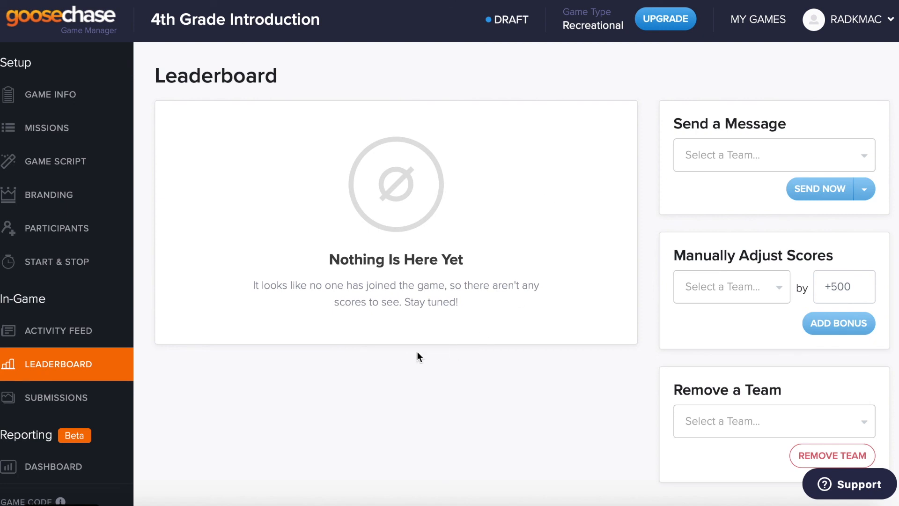
Step: Show the Submissions Hub, grouped by Missions and currently empty
left_click(73, 398)
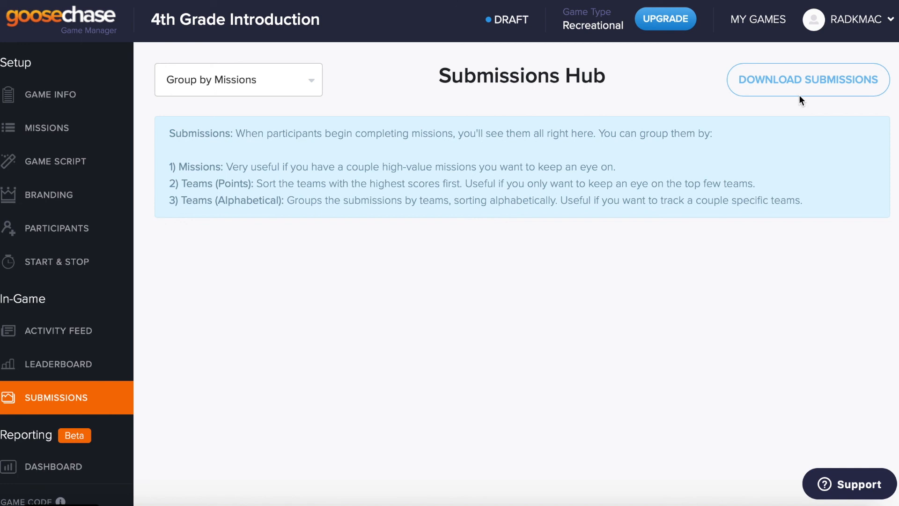
Step: List the submission grouping choices: Missions, Teams (Points), Teams (Alphabetical)
left_click(296, 89)
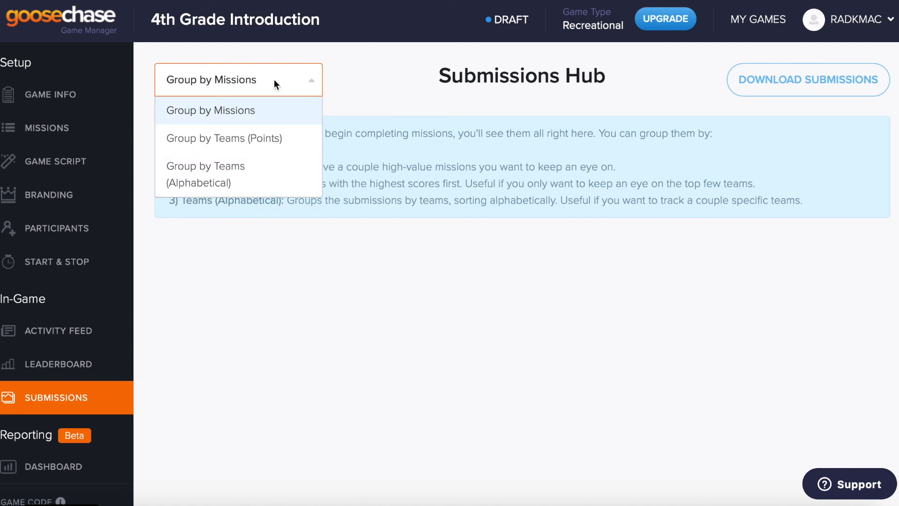